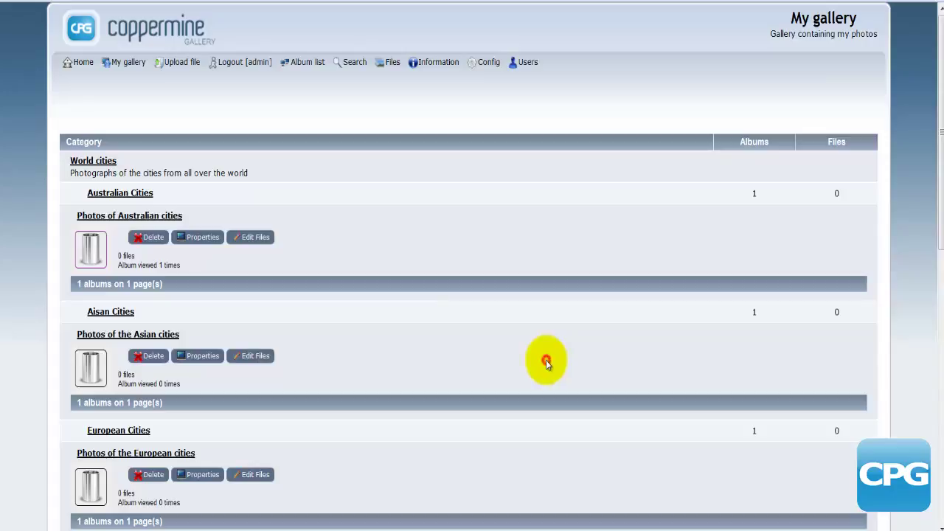
- Look over the city categories and their albums in the gallery, and open the file upload form
scroll(546, 362, "down", 3)
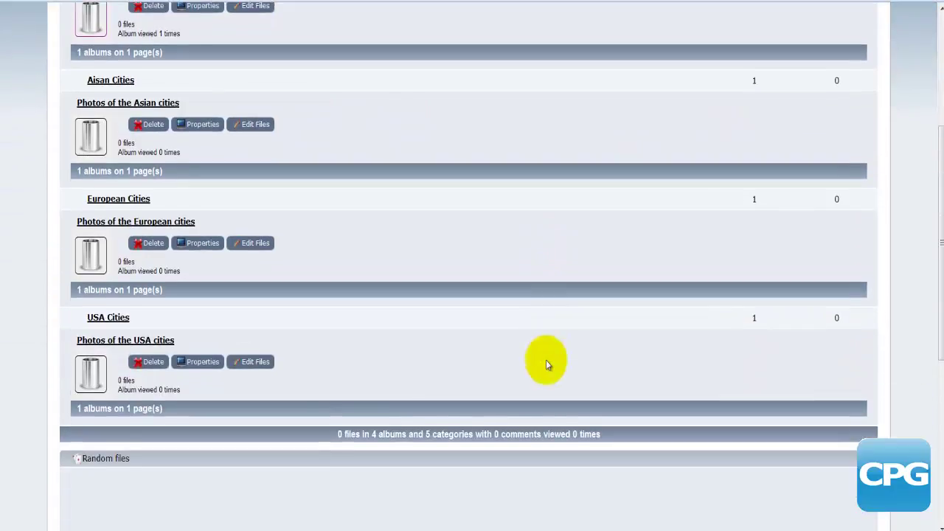
scroll(546, 363, "up", 2)
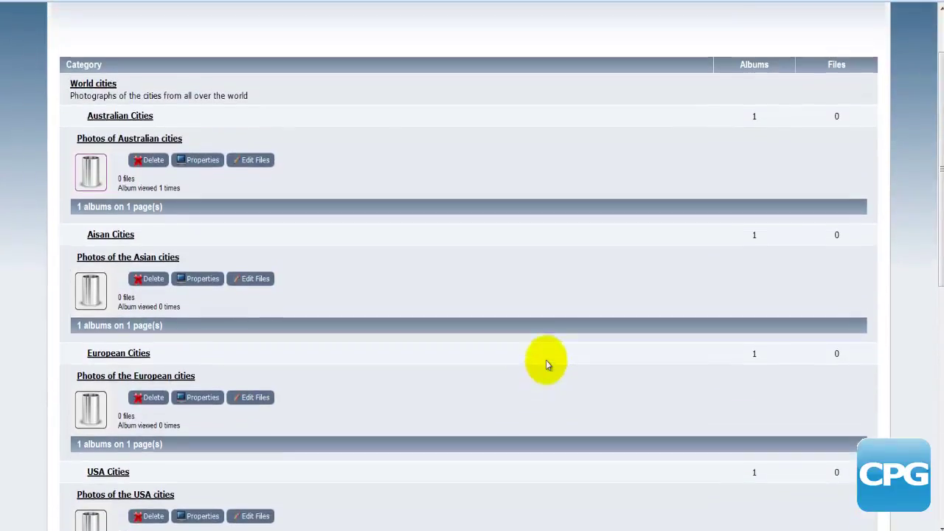
scroll(546, 363, "up", 1)
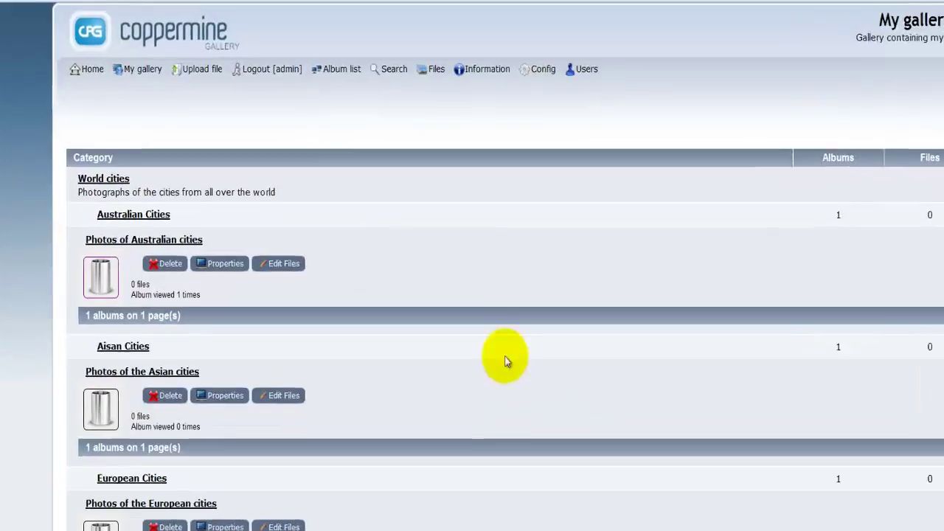
scroll(685, 235, "down", 4)
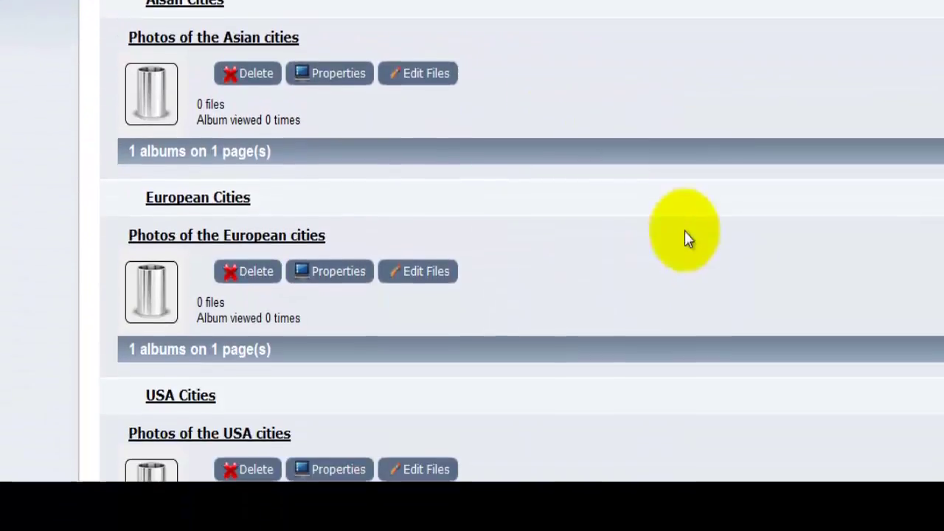
scroll(590, 241, "down", 3)
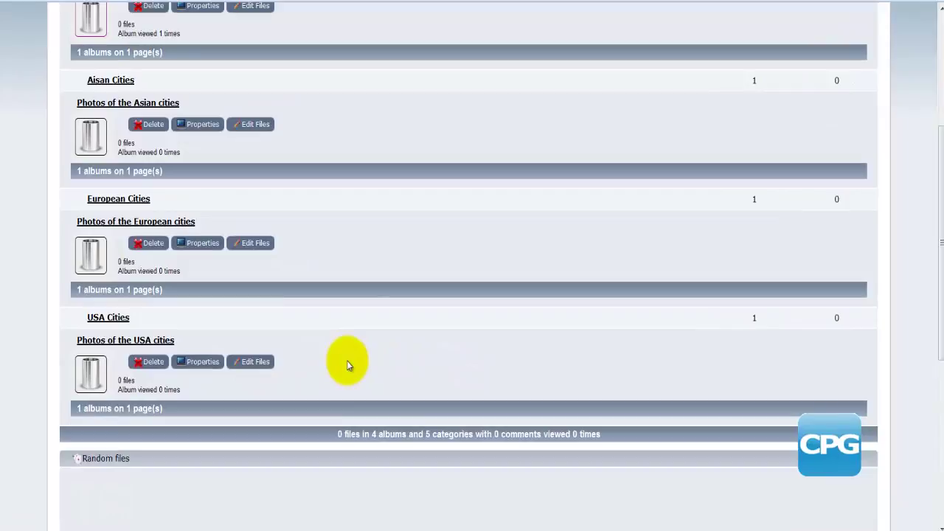
scroll(347, 361, "up", 5)
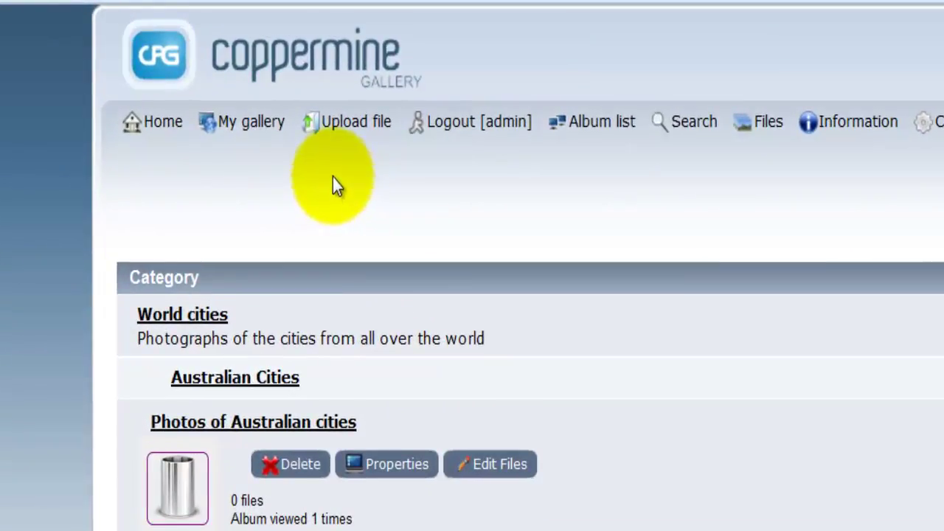
left_click(333, 123)
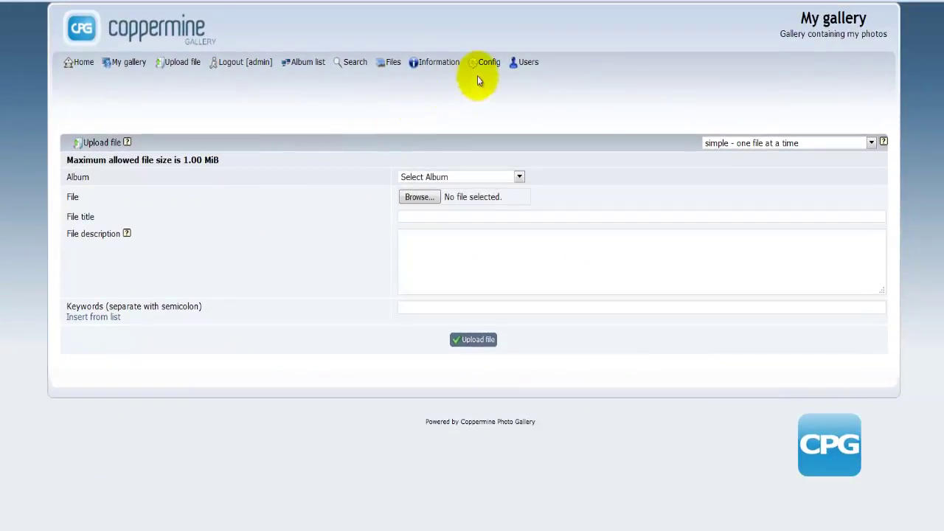
mouse_move(834, 108)
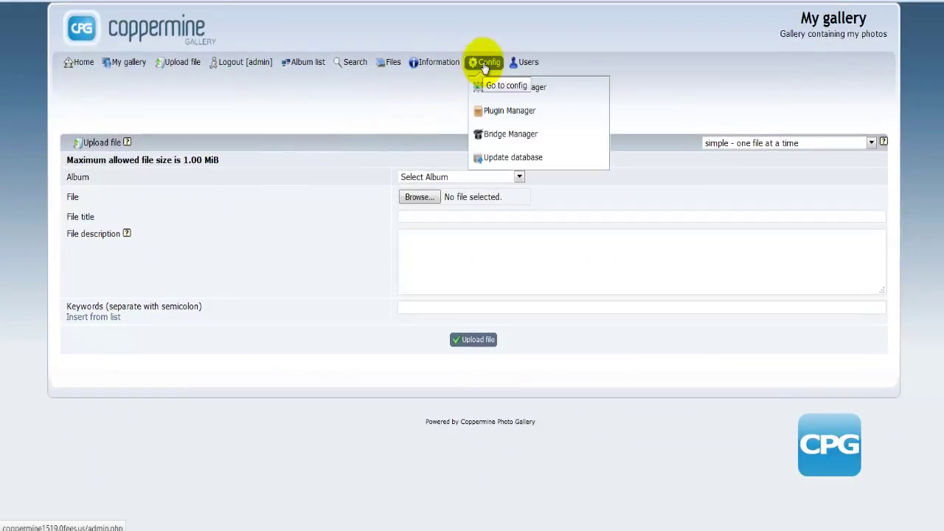
double_click(201, 160)
left_click(252, 197)
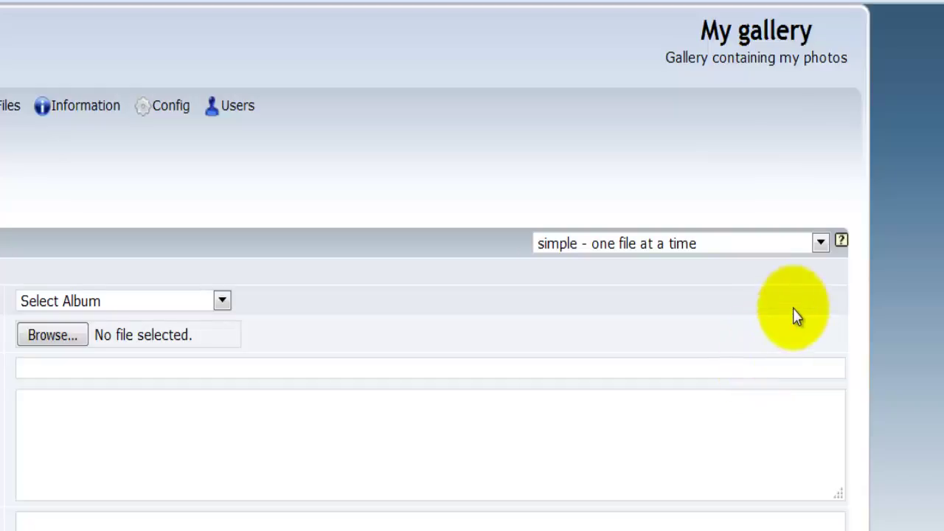
- Switch the upload method to "Multiple files - Flash-driven (recommended)" and return it to "simple - one file at a time"
left_click(820, 248)
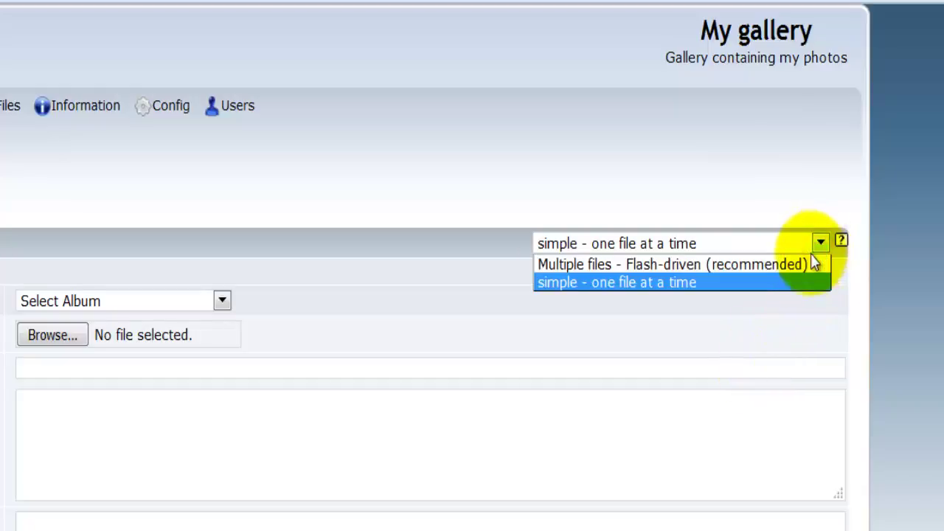
left_click(748, 265)
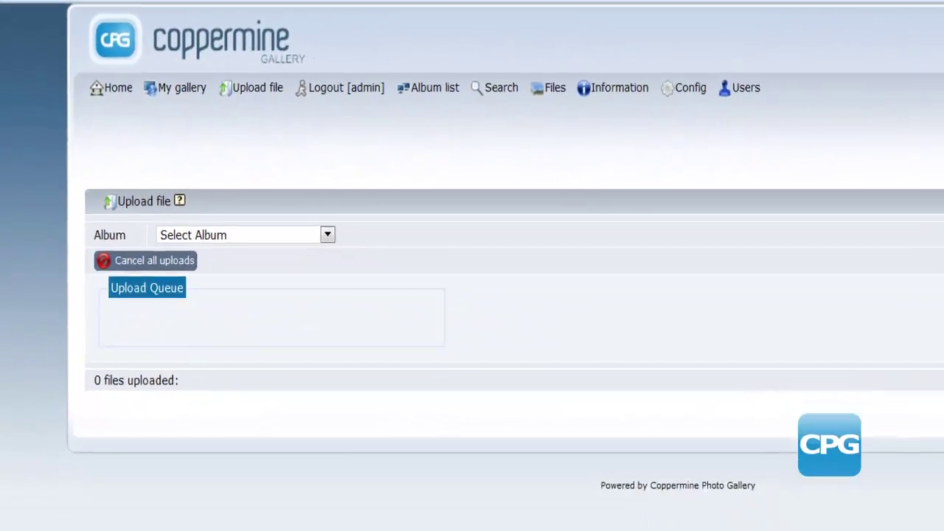
left_click(738, 144)
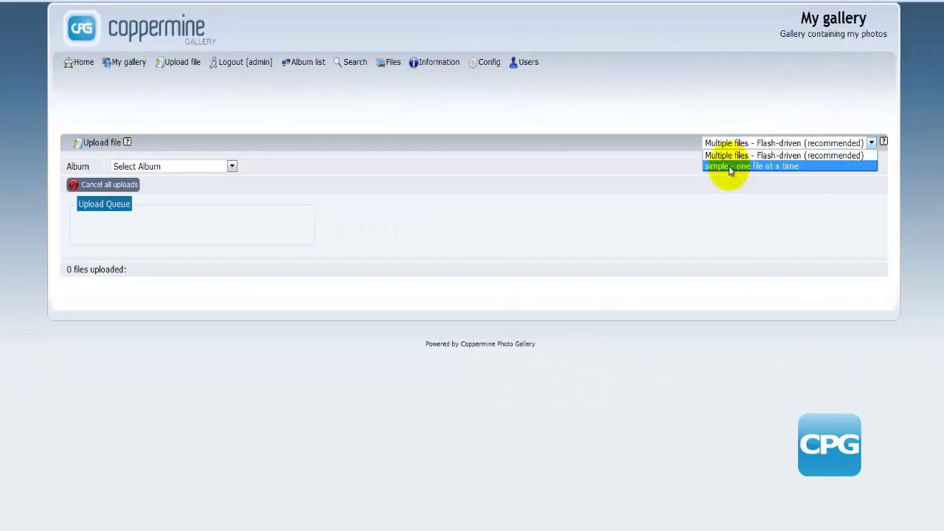
left_click(729, 166)
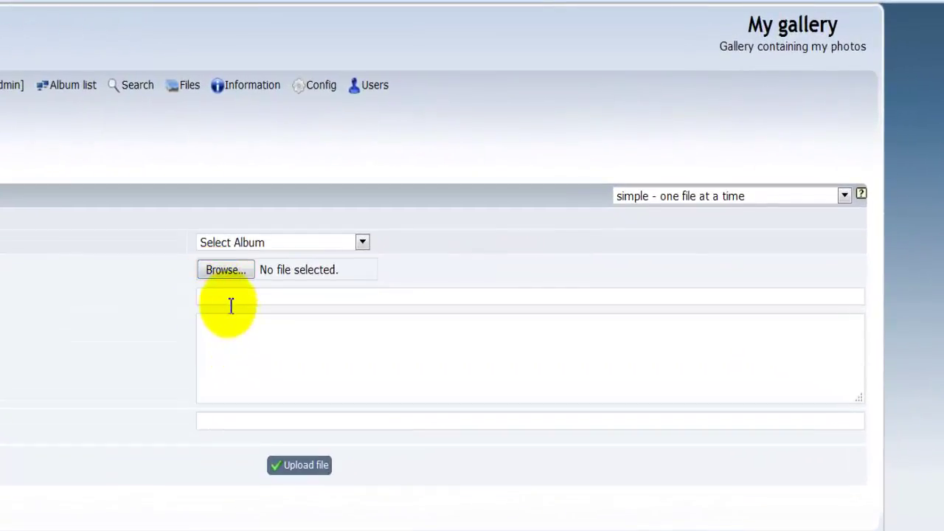
left_click(383, 235)
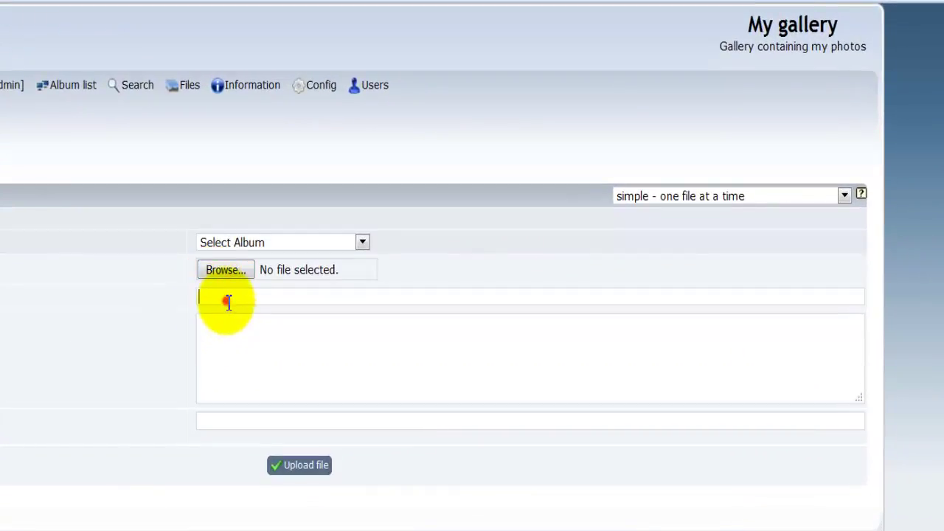
left_click(230, 340)
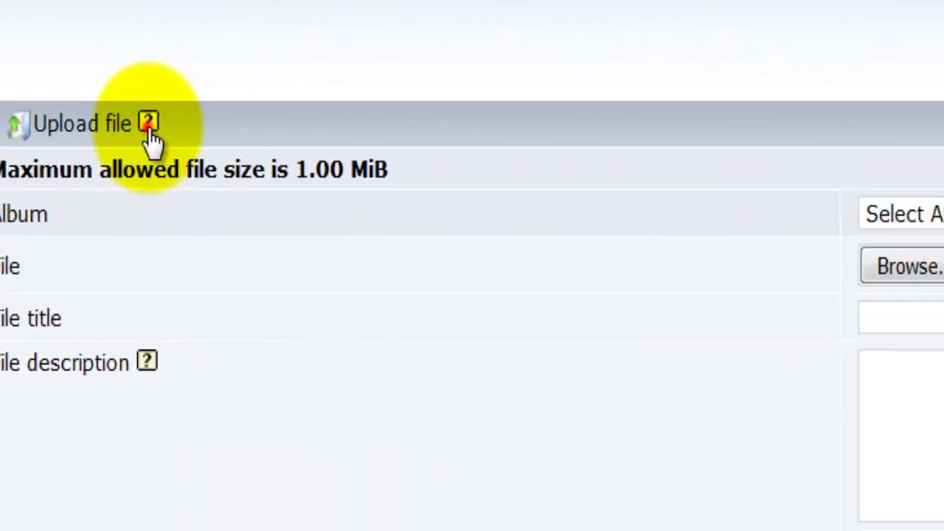
- Read the help on the single-file upload form and on the default upload method, closing each help window
left_click(335, 153)
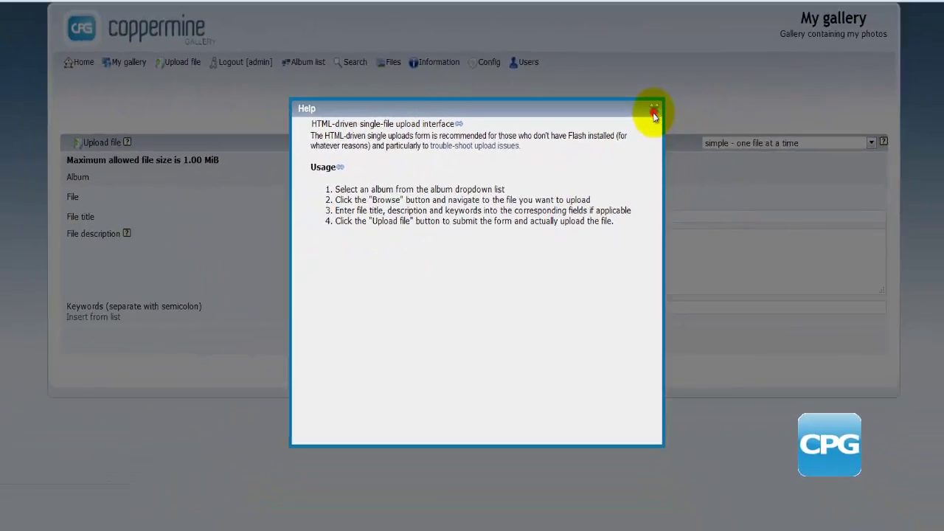
left_click(654, 111)
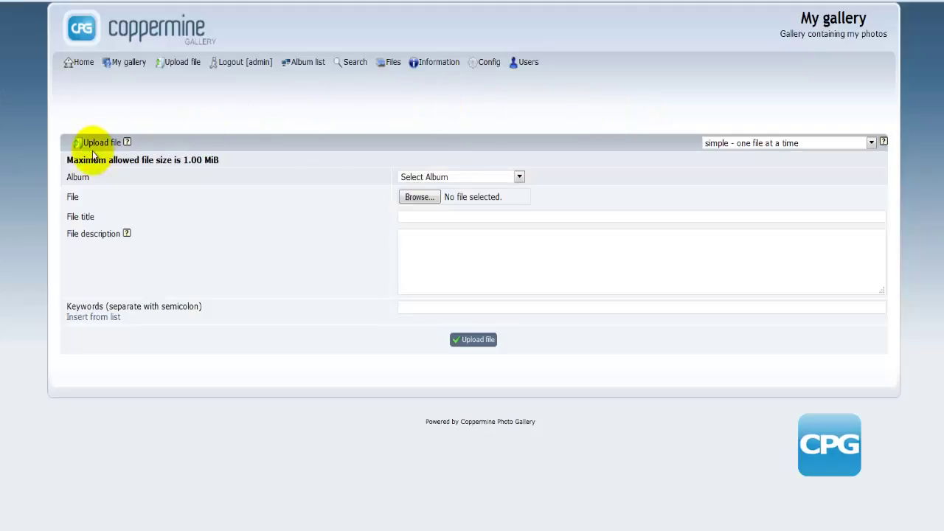
left_click(884, 143)
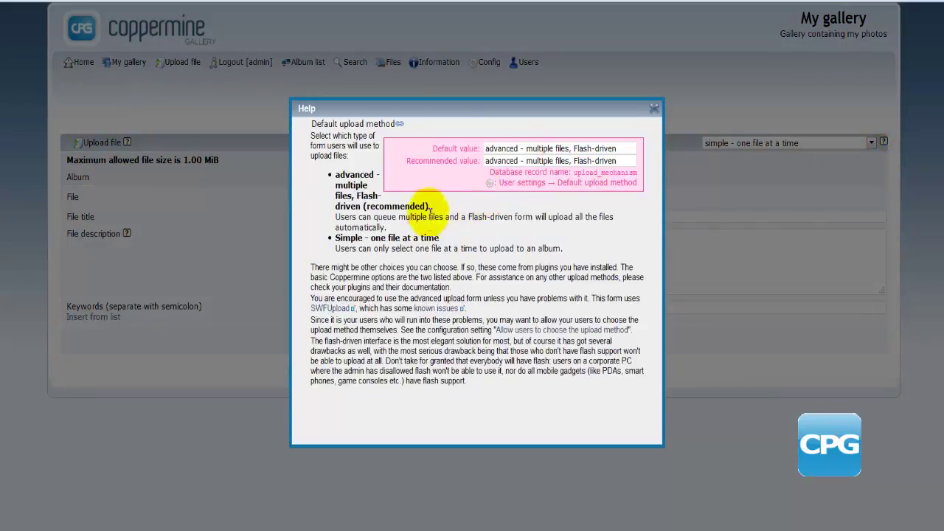
left_click(654, 111)
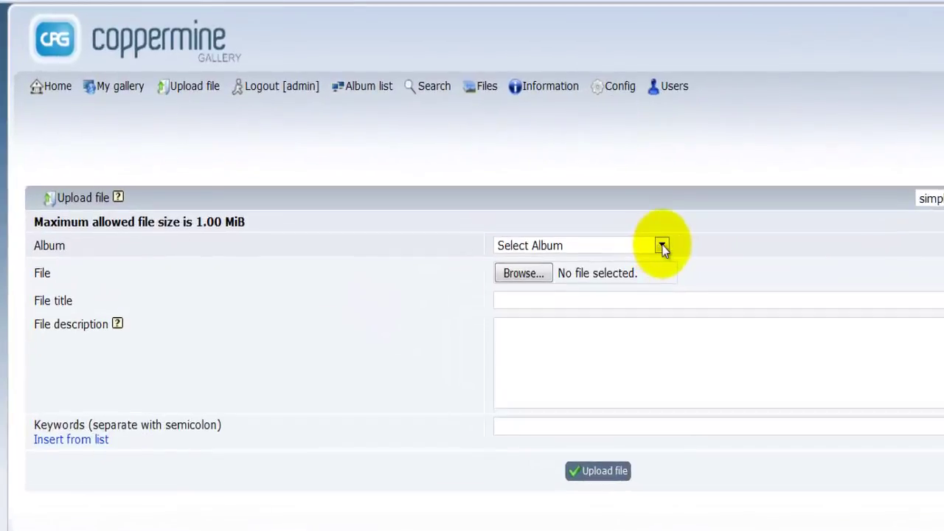
- Choose the album "Photos of Australian cities" and select picture 1 from the Australian folder as the file to upload
left_click(662, 249)
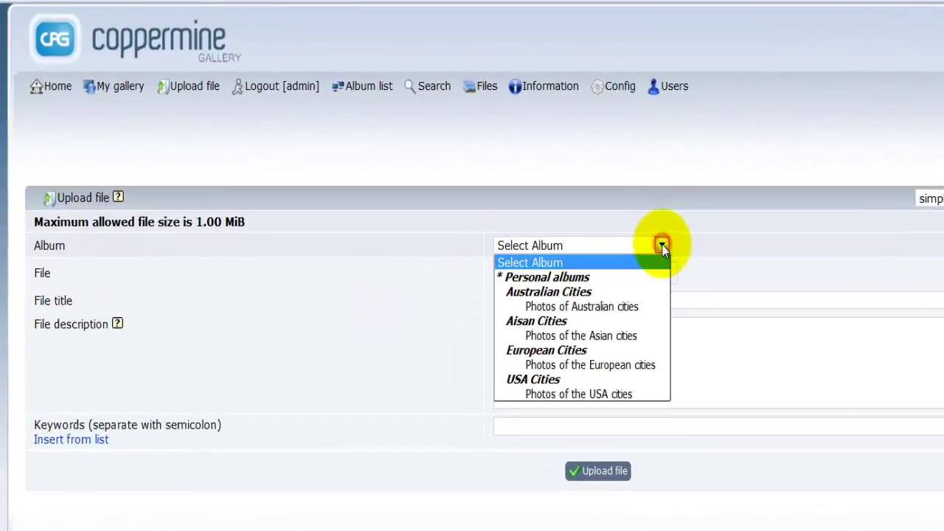
left_click(649, 307)
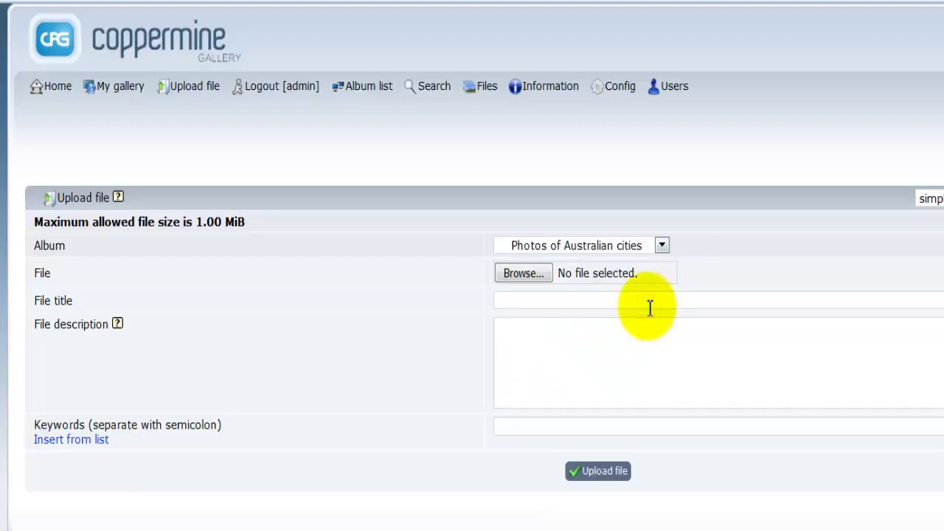
left_click(512, 278)
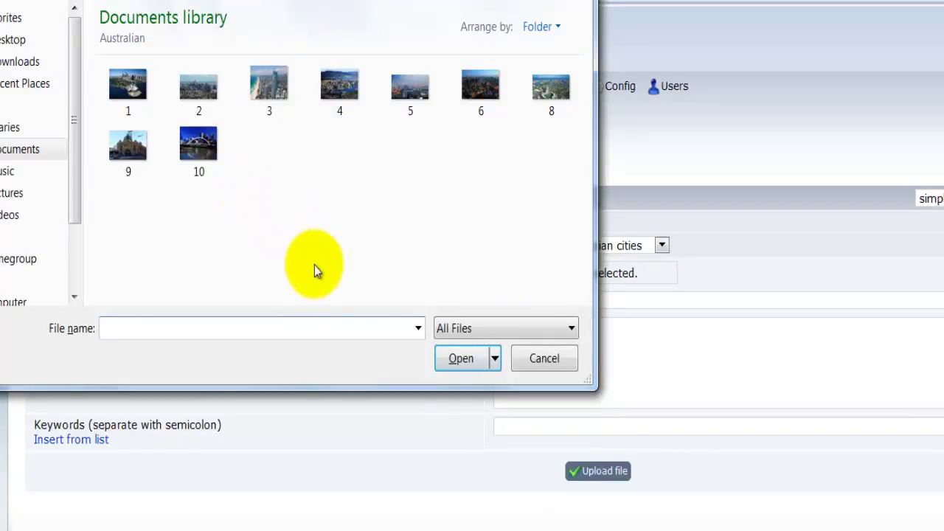
left_click(145, 99)
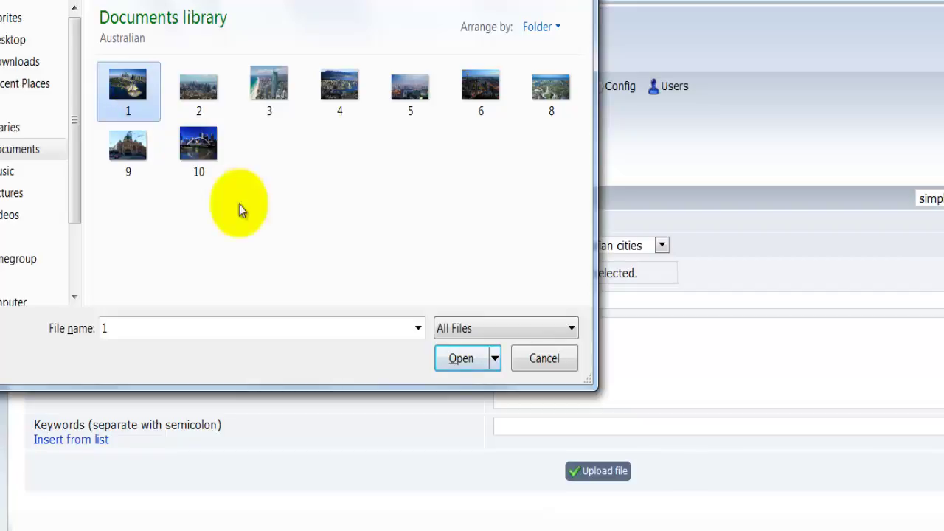
left_click(455, 360)
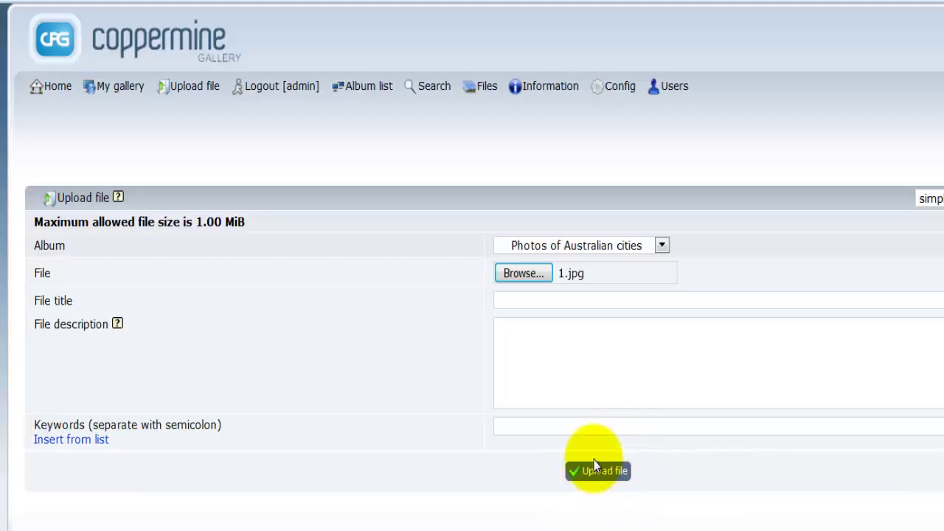
- Title the file "Sydney Opera house", describe it as "Photo of the Australian Opera house located in the city of Sydney", and add keywords "Sydney; Opera house; Australia"
left_click(516, 303)
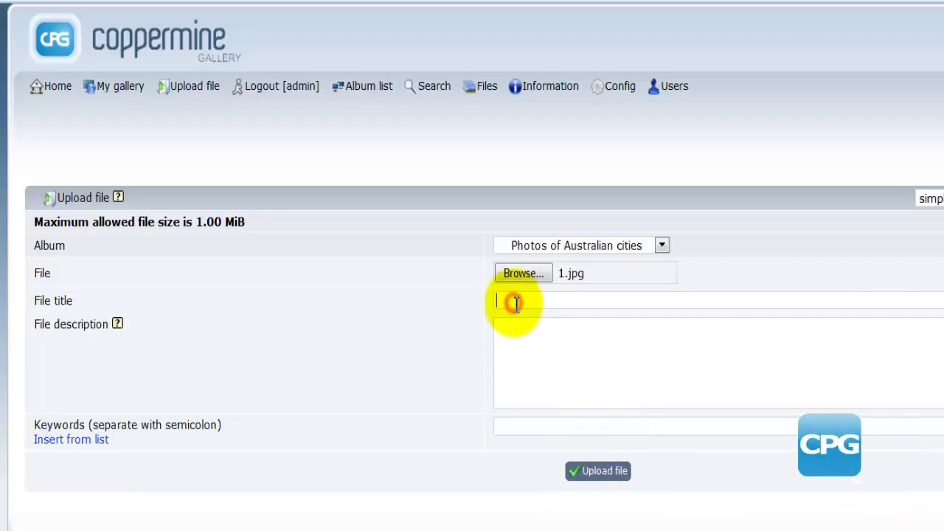
left_click(540, 362)
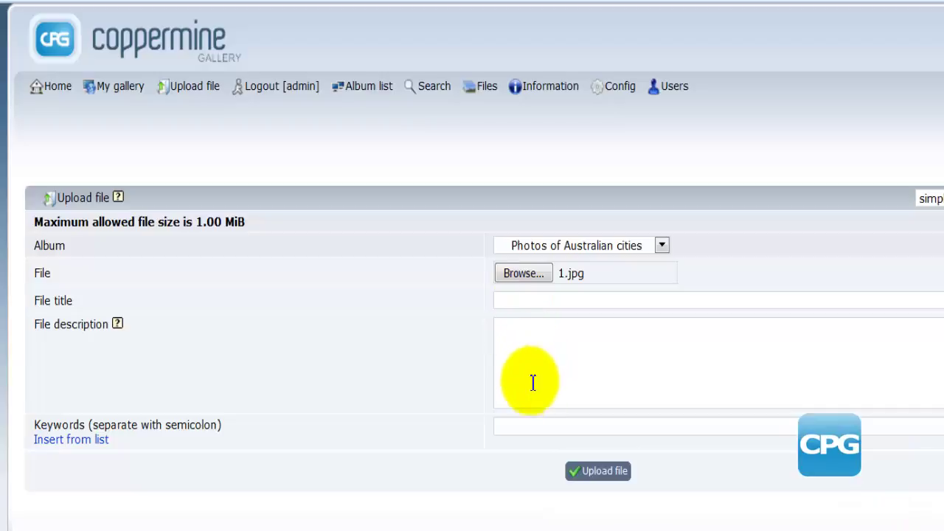
left_click(515, 432)
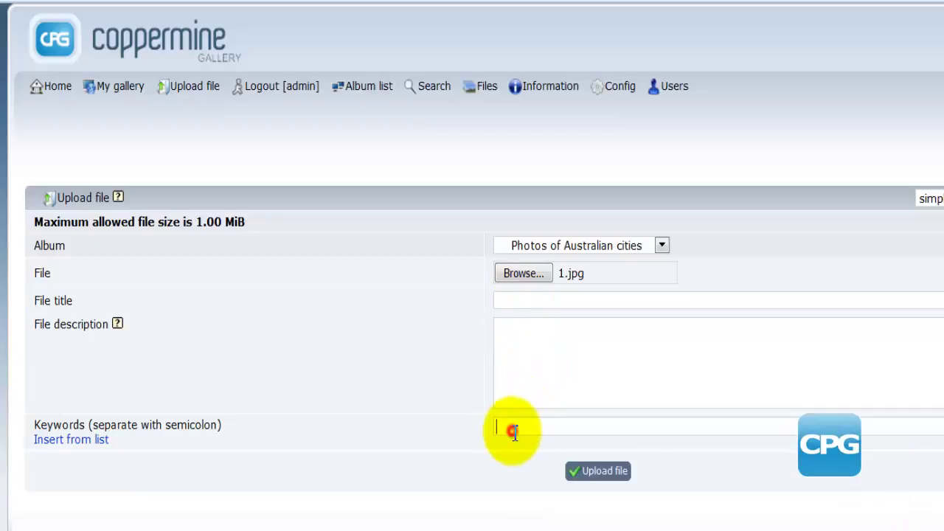
left_click(506, 302)
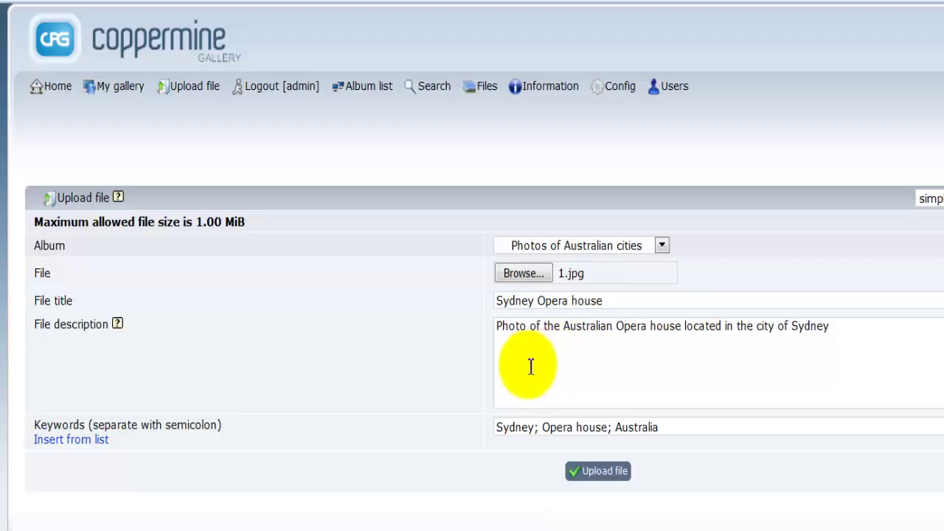
- Review the photo's title, description and semicolon-separated keywords in the upload form
left_click(504, 301)
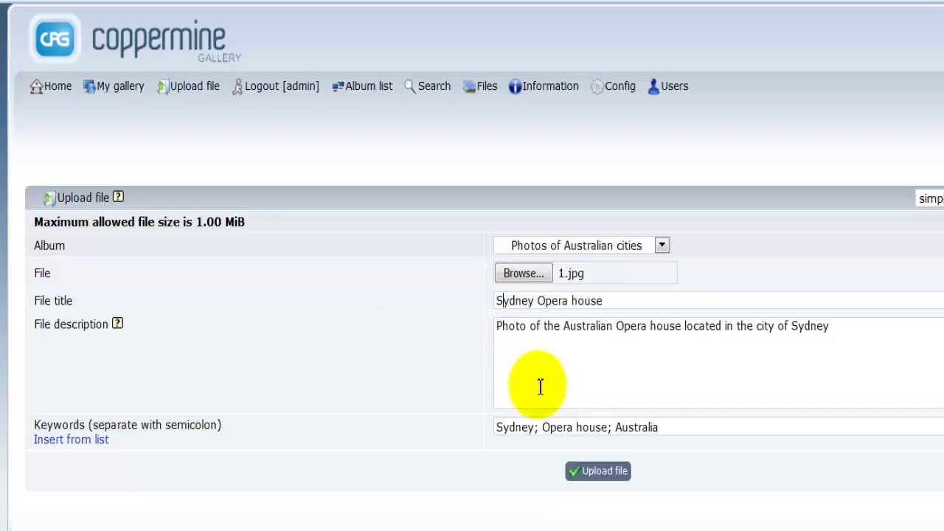
left_click(510, 373)
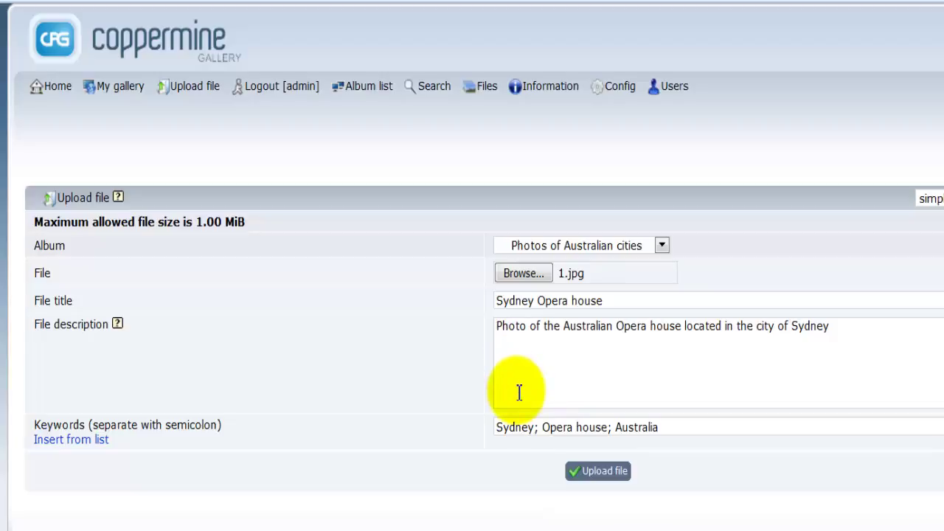
left_click(509, 428)
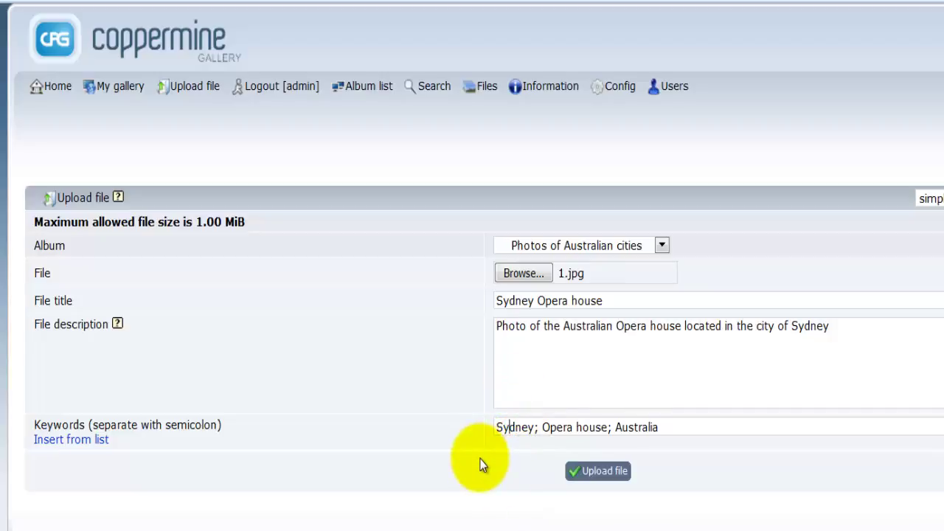
left_click(536, 430)
double_click(536, 430)
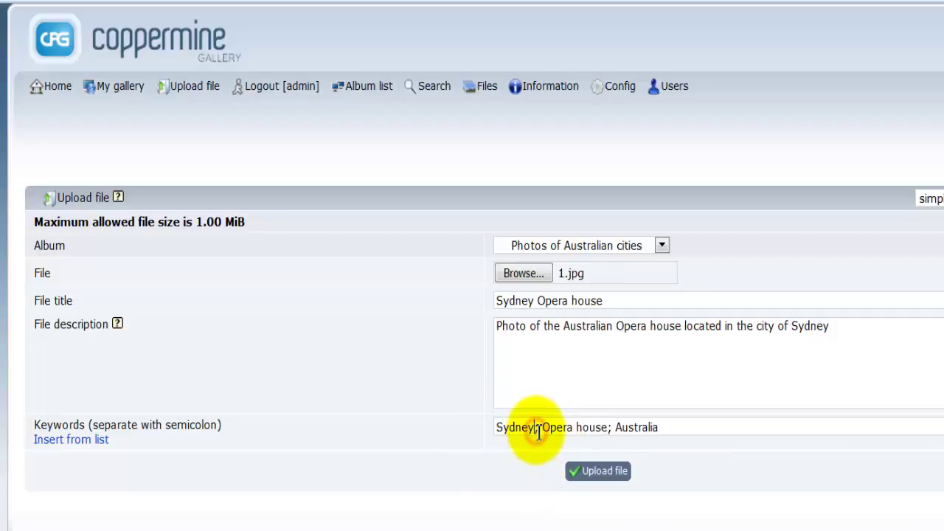
left_click(527, 491)
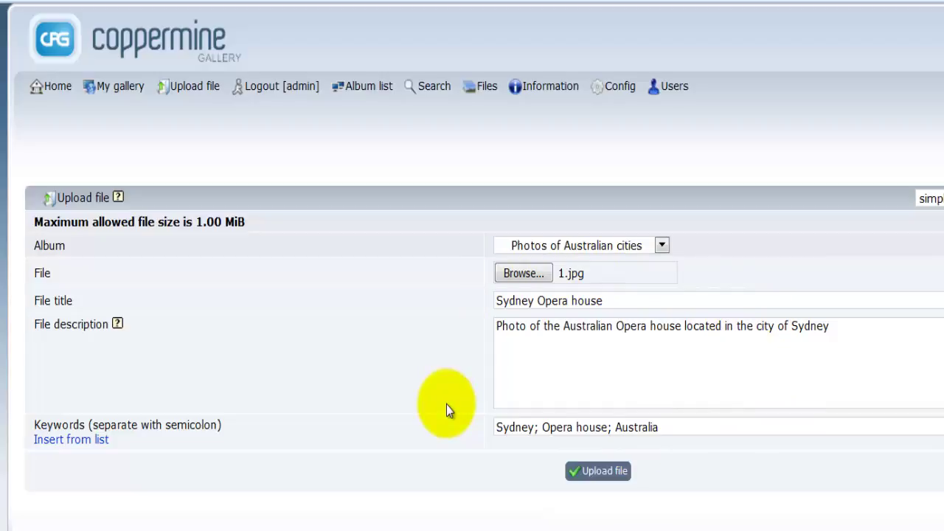
left_click(518, 336)
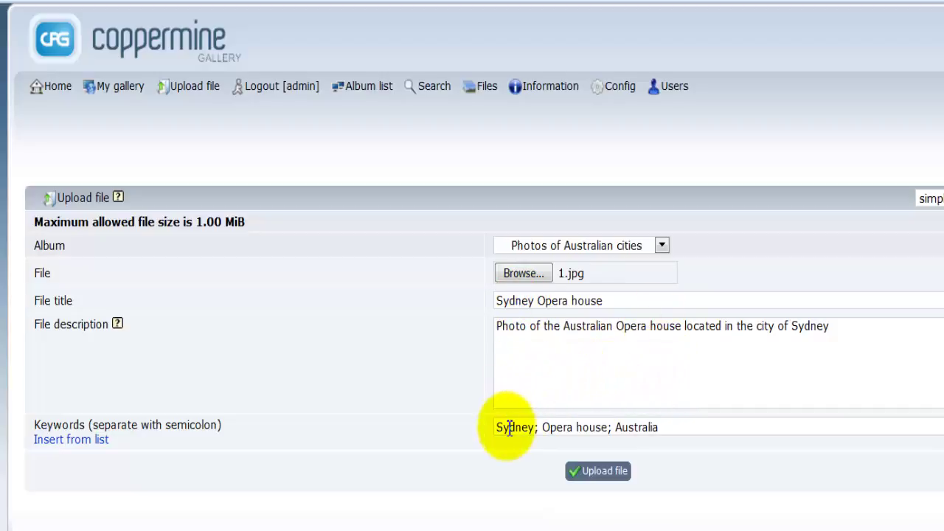
left_click(507, 426)
left_click(564, 364)
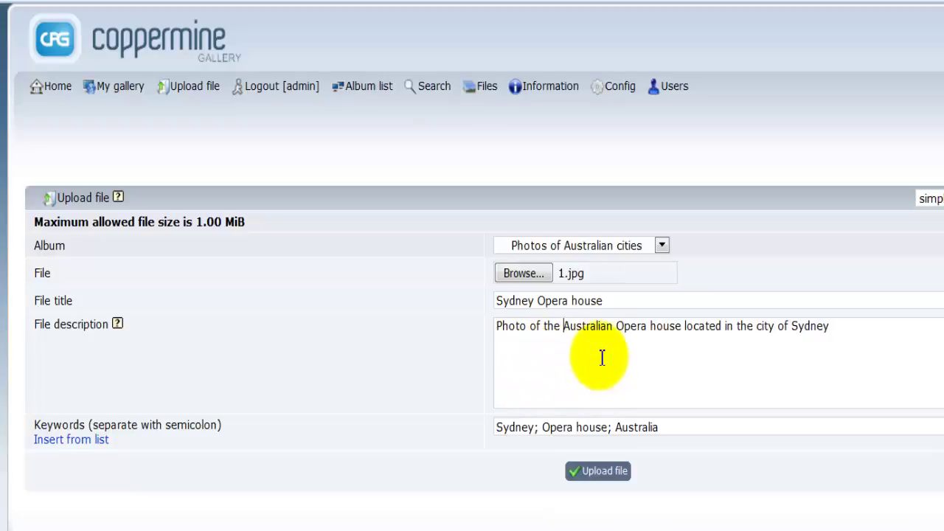
- Upload the photo to the album, and view its full-size picture, title and description
left_click(840, 362)
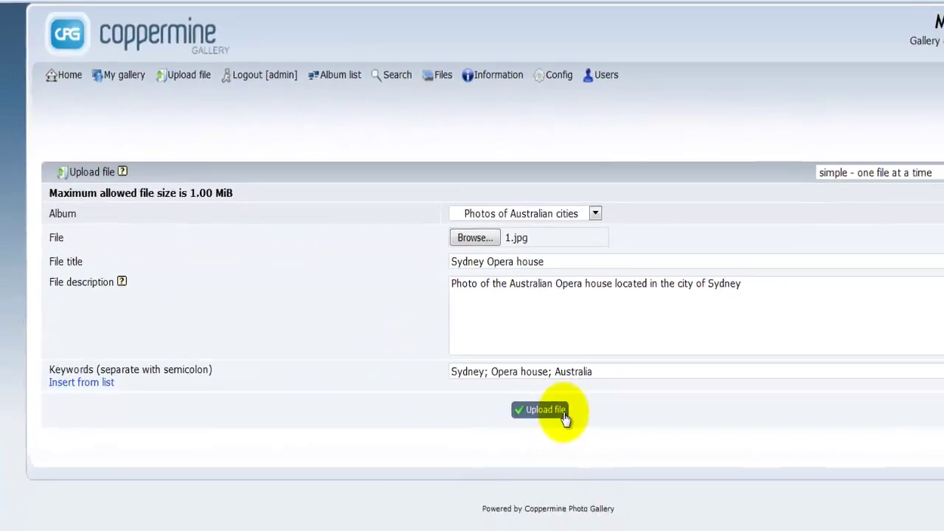
left_click(623, 475)
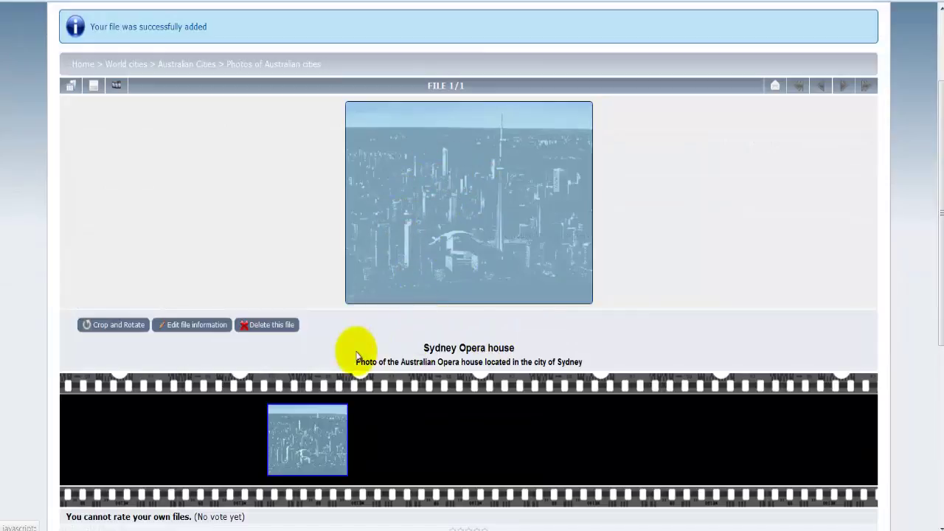
double_click(443, 344)
left_click(552, 349)
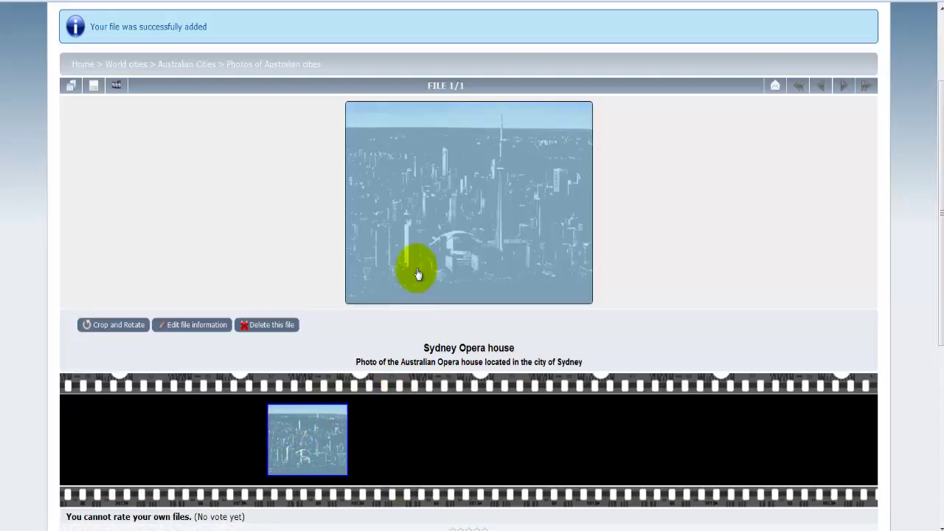
left_click(467, 242)
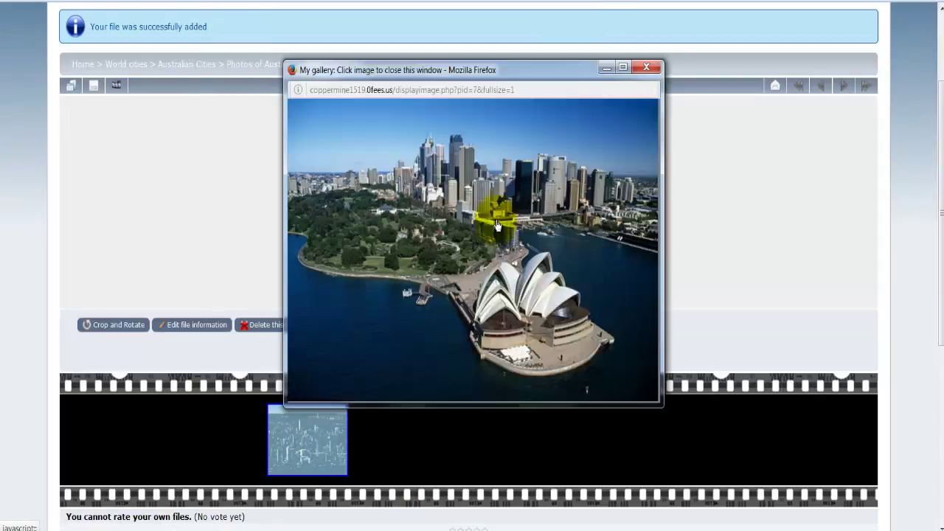
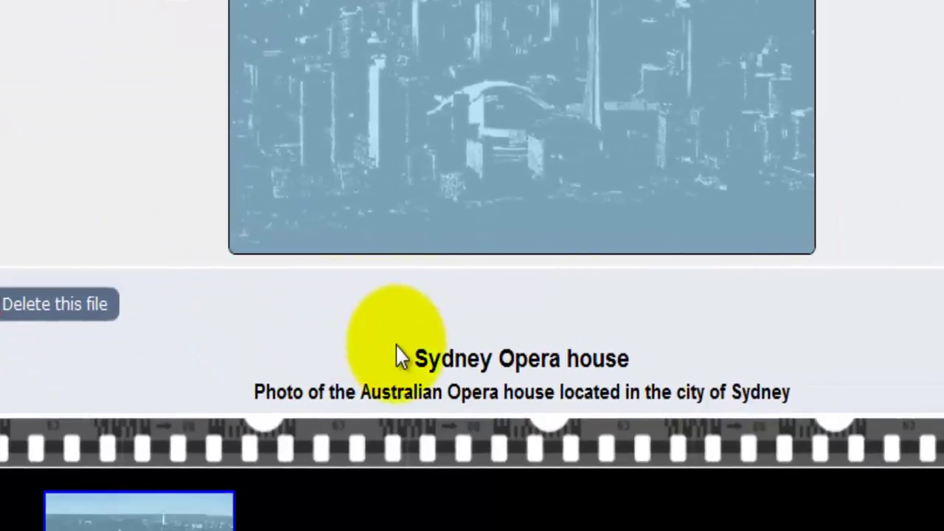
left_click(413, 354)
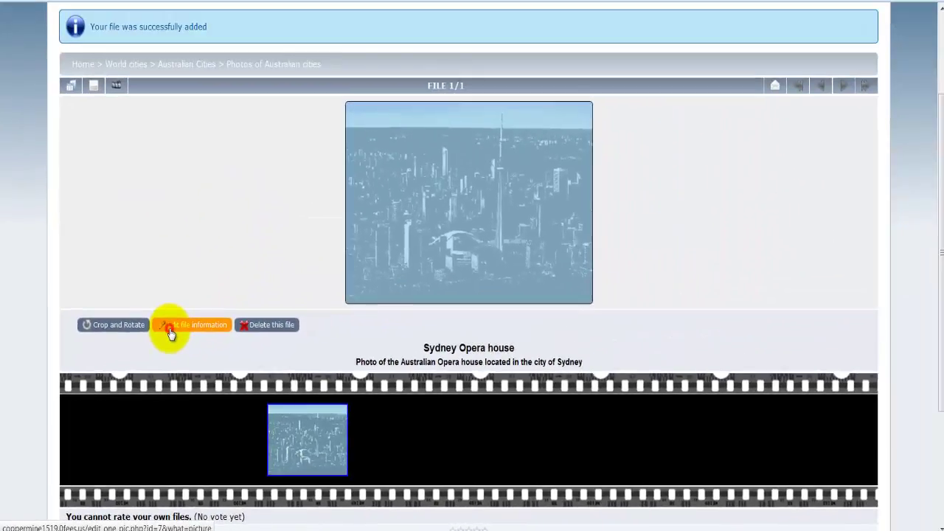
- Open the uploaded photo's file information for editing and examine its dimensions, file size, views and votes
left_click(169, 332)
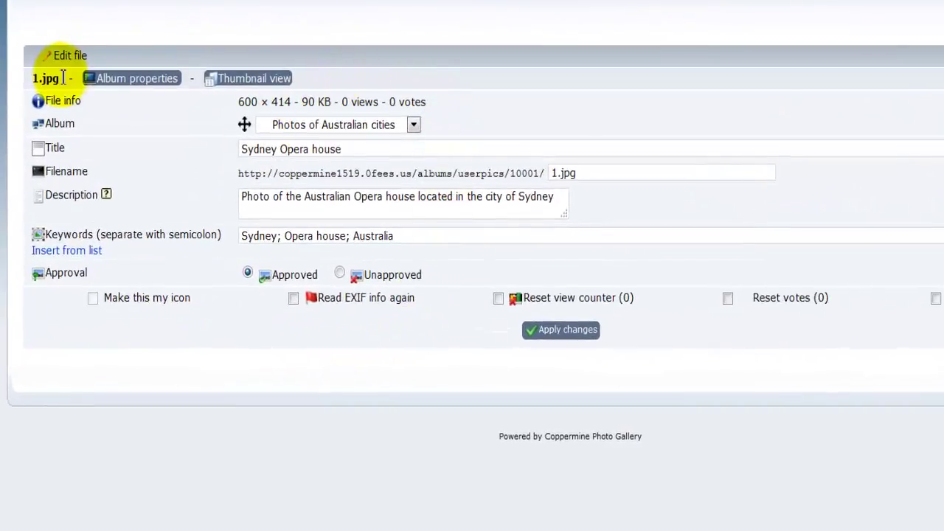
left_click_drag(51, 55, 103, 57)
left_click(53, 101)
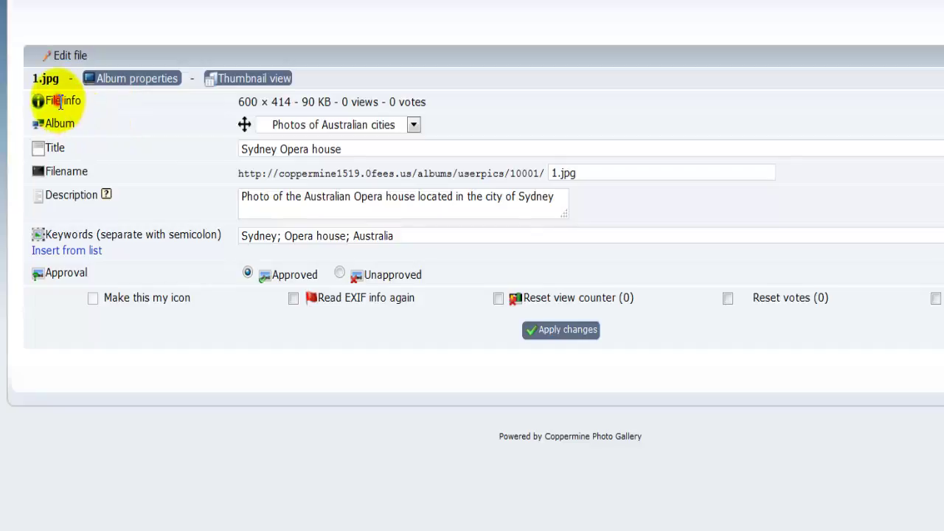
double_click(308, 101)
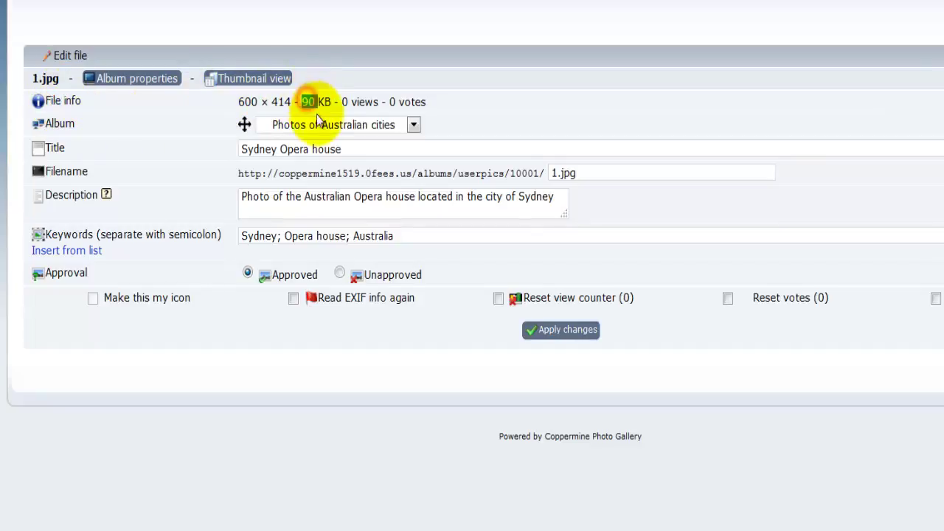
double_click(361, 102)
double_click(407, 102)
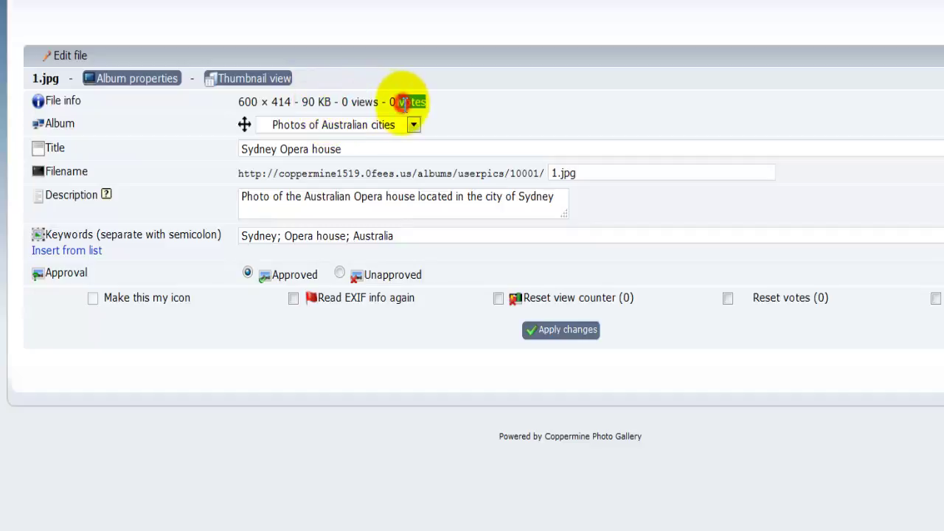
- Look through the albums the photo can be assigned to, keeping the current one, and check its title
triple_click(63, 124)
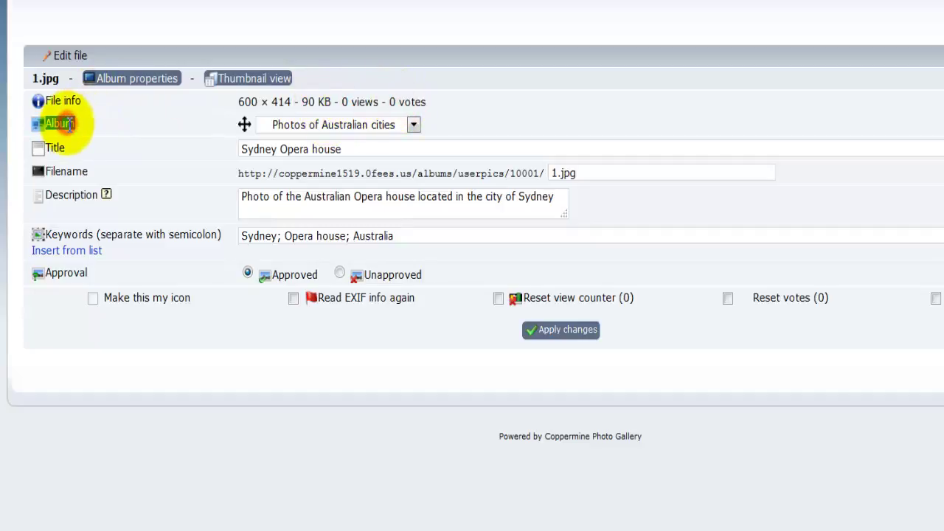
left_click(413, 124)
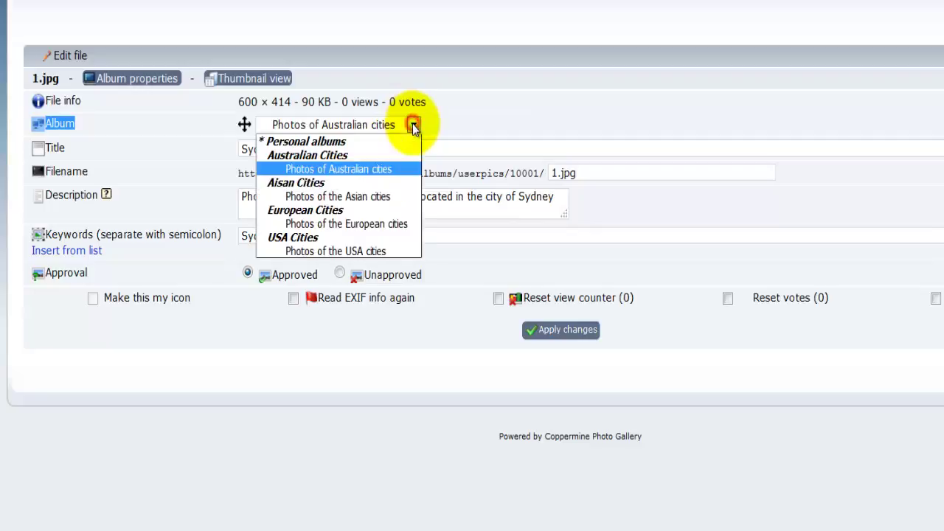
left_click(413, 125)
left_click(258, 149)
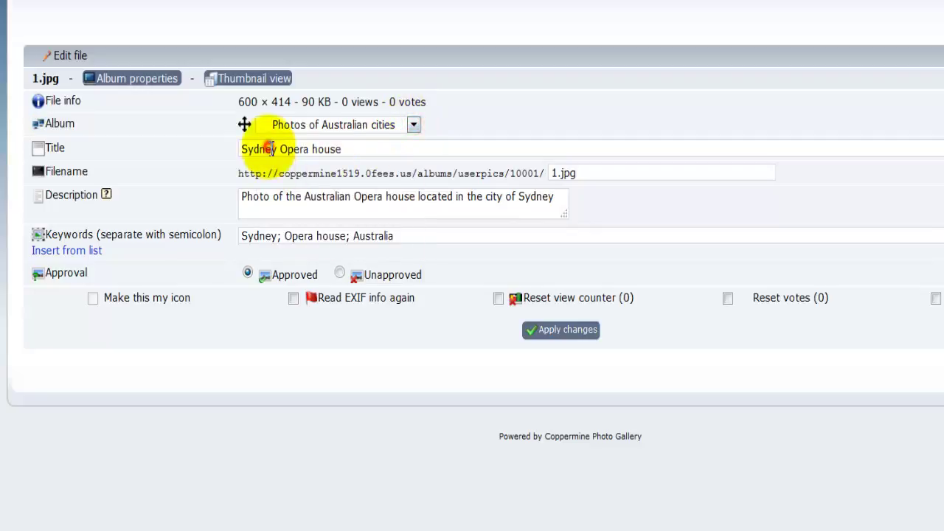
- Review the photo's filename and web path, description and keywords in the edit form
double_click(269, 174)
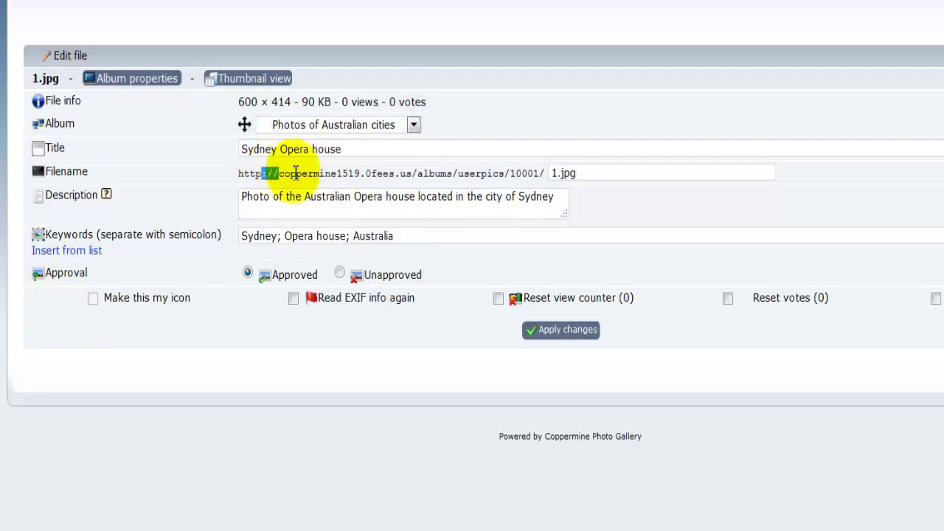
triple_click(544, 172)
left_click_drag(281, 165, 531, 188)
left_click(556, 173)
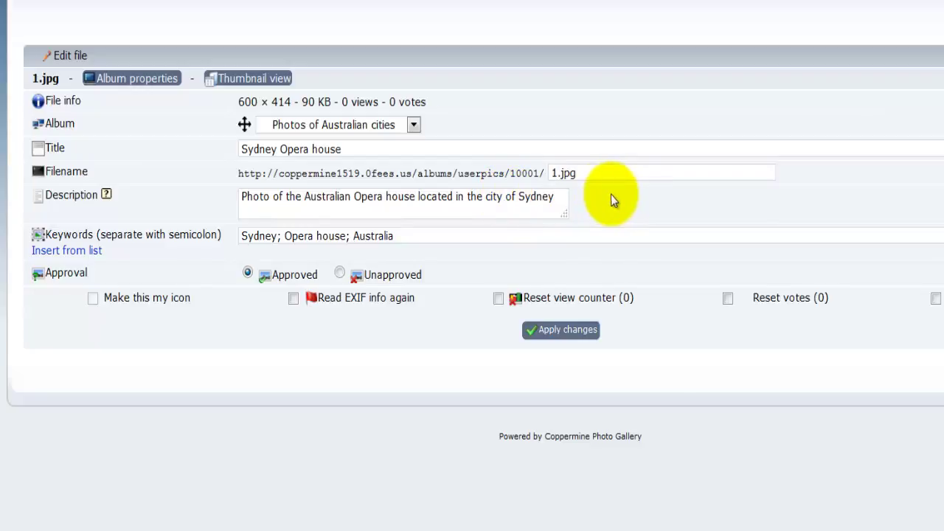
left_click(331, 200)
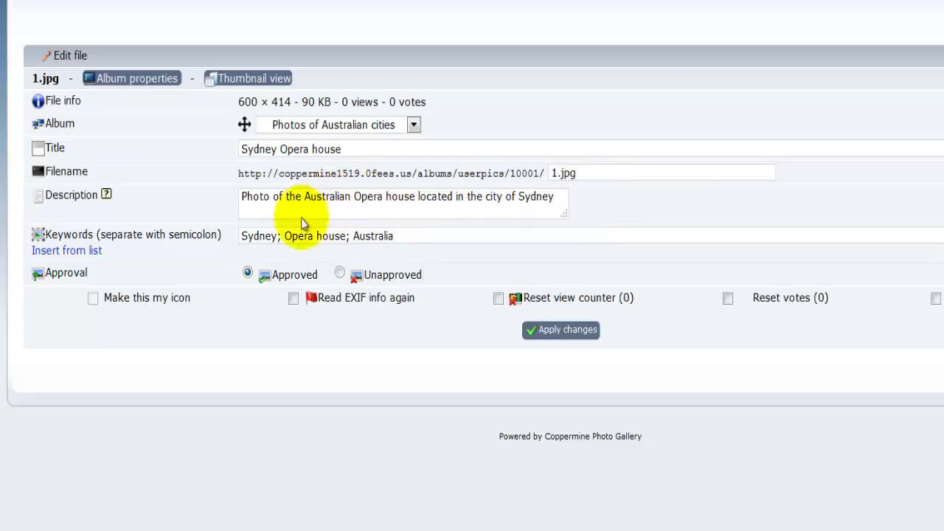
left_click(291, 235)
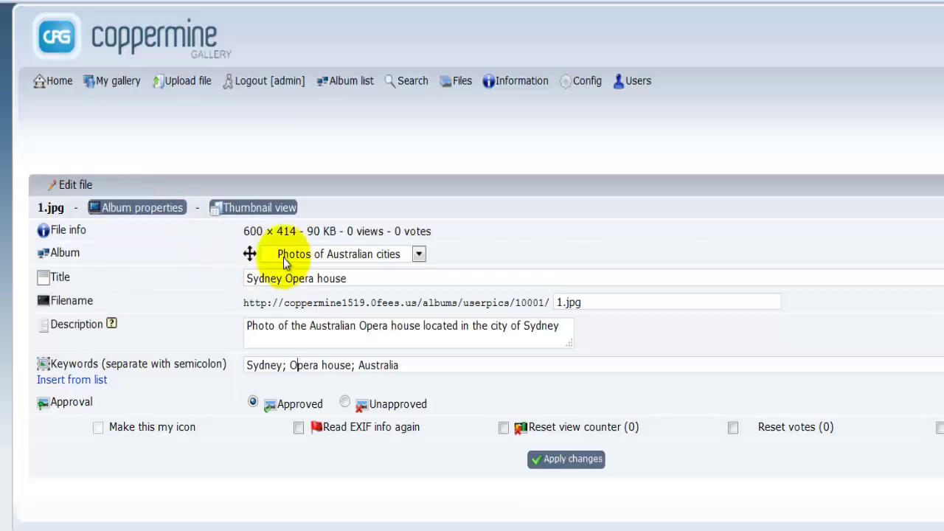
- View the album's thumbnails and return to the gallery home page to check the Australian cities album
left_click(258, 210)
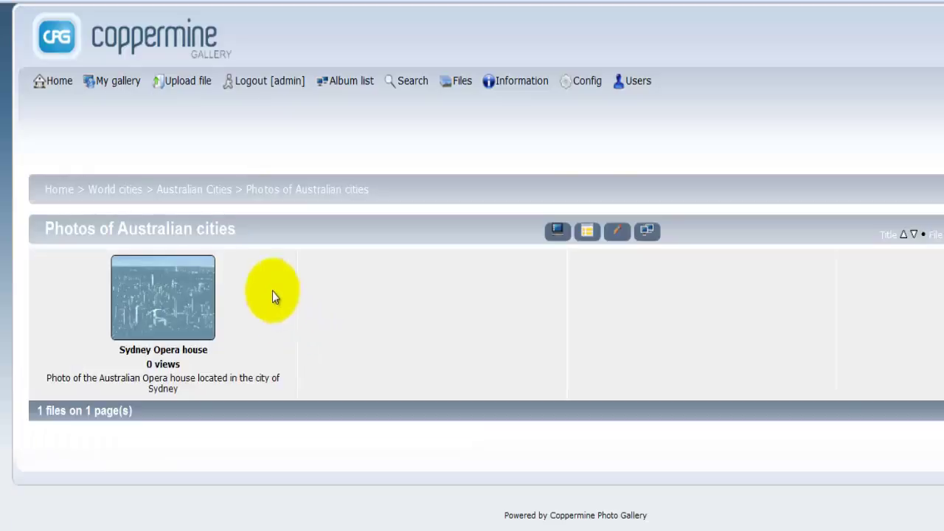
mouse_move(147, 310)
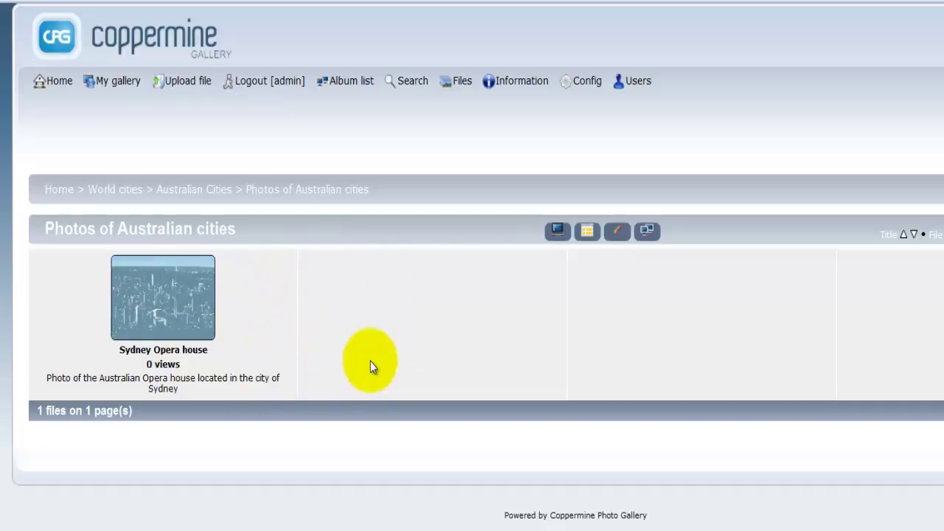
mouse_move(53, 88)
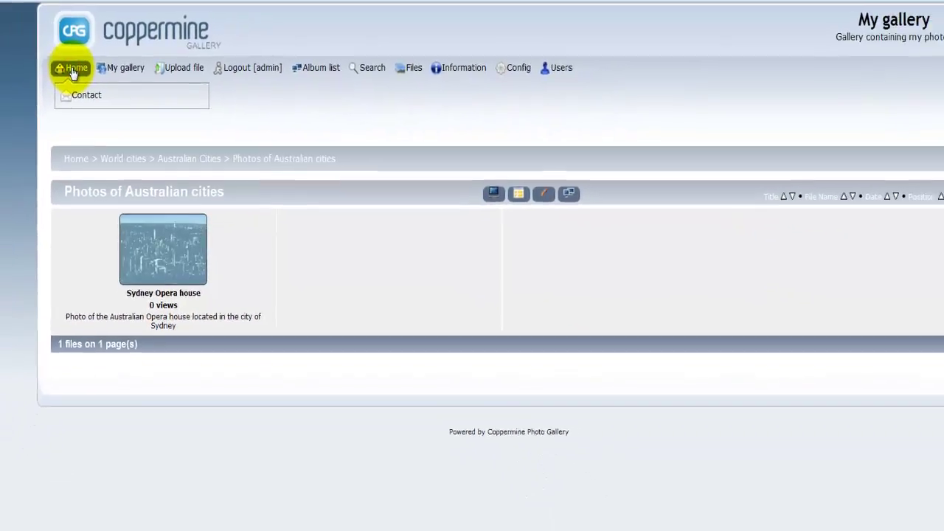
left_click(53, 85)
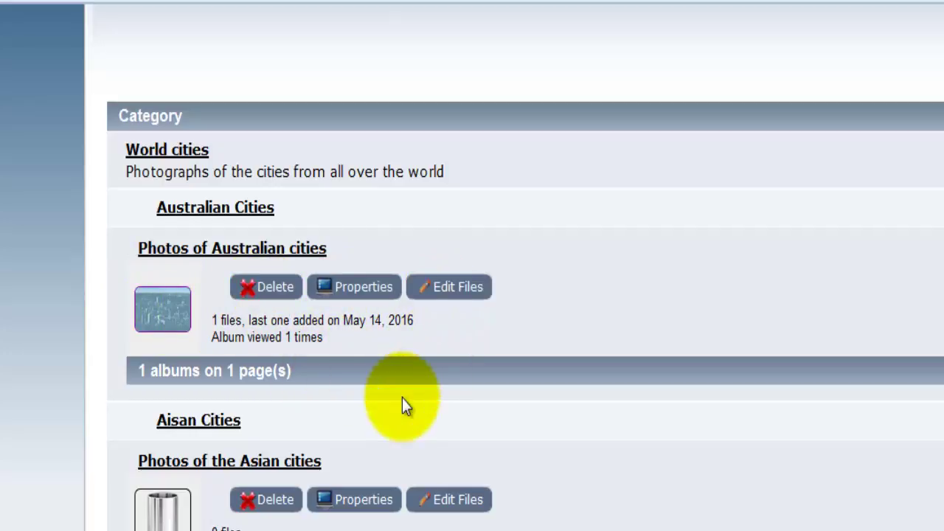
scroll(402, 402, "up", 2)
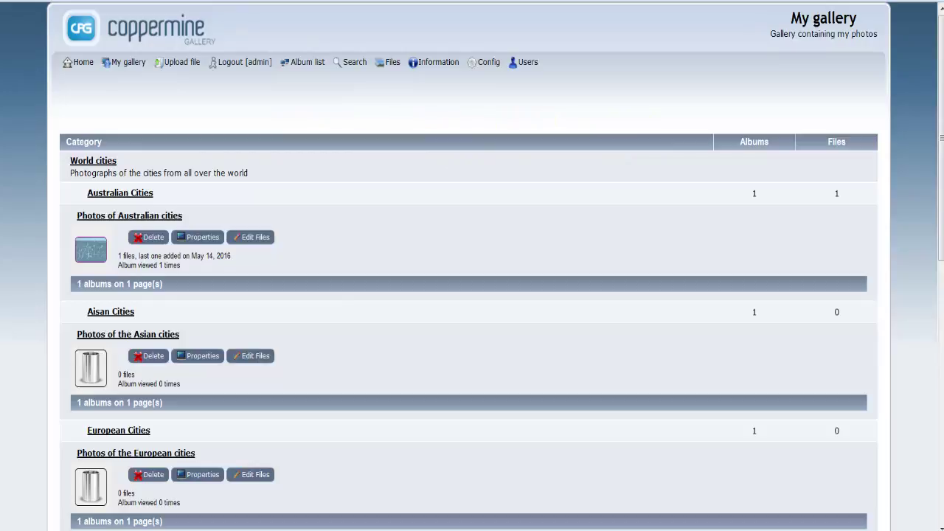
- Copy the gallery's web address and load it in a new private browser window
right_click(62, 0)
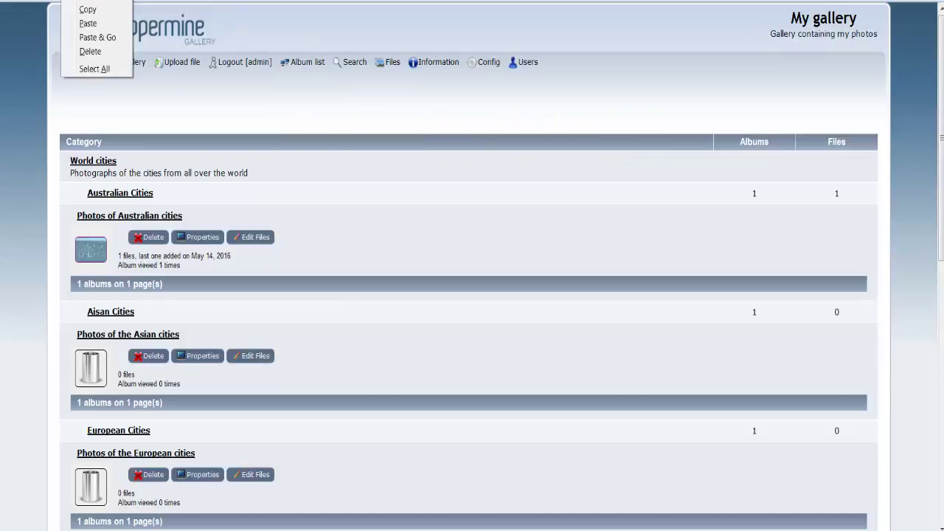
left_click(87, 8)
left_click(915, 2)
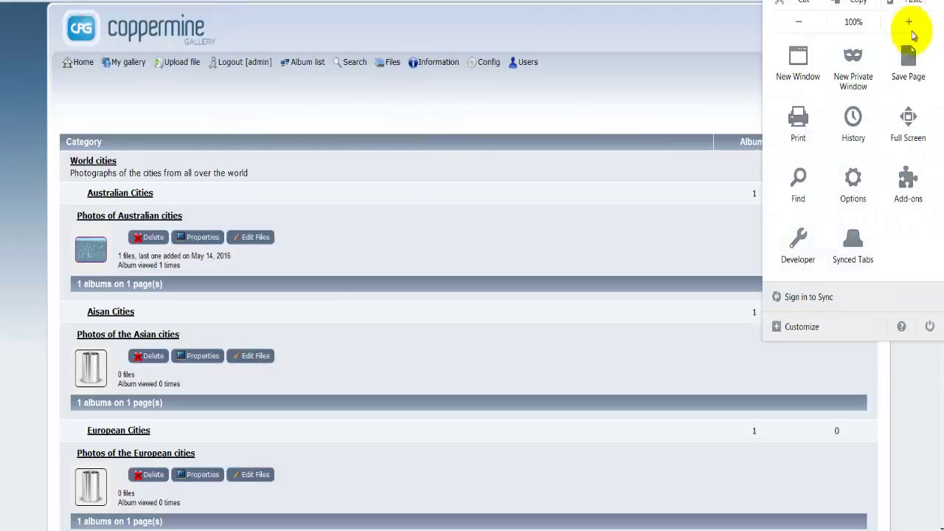
left_click(858, 64)
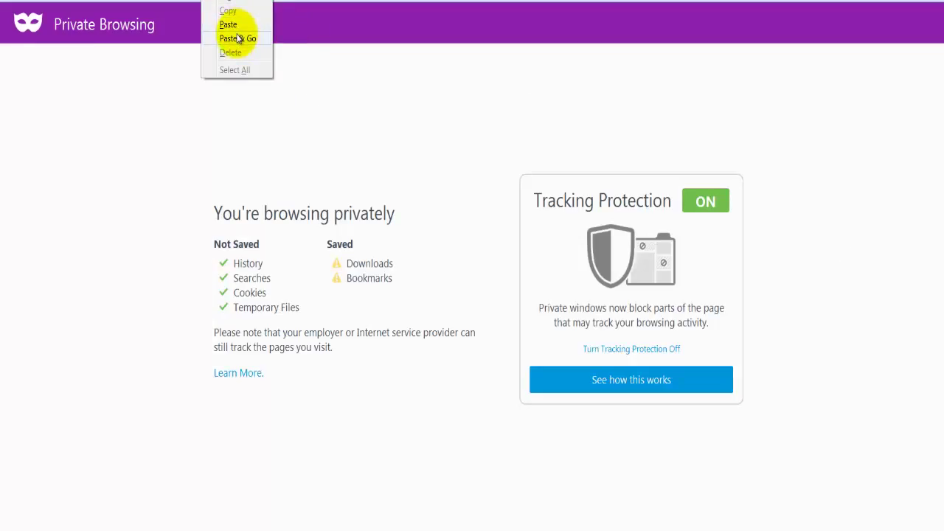
left_click(238, 39)
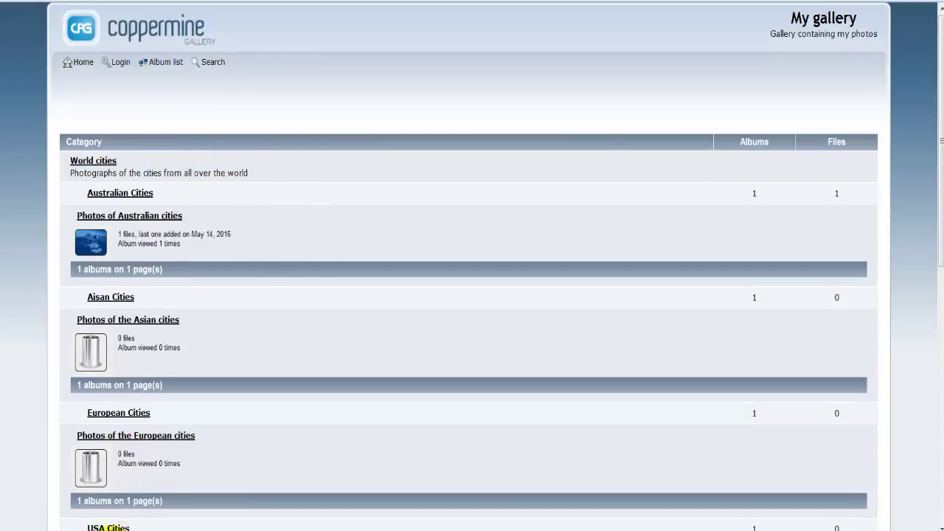
- Switch to the administrator's gallery window and back to the private one to compare both views
mouse_move(72, 526)
left_click(198, 500)
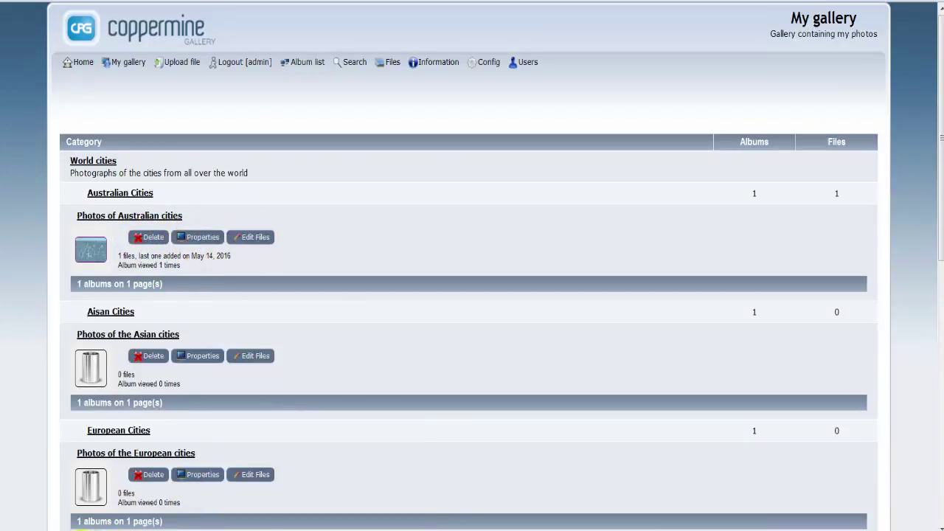
mouse_move(190, 480)
left_click(320, 491)
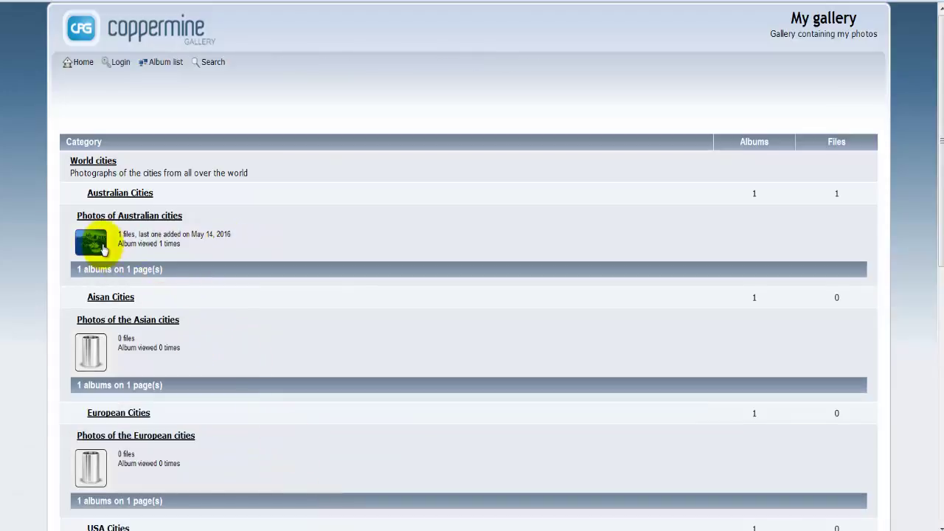
- In the private window, open the Photos of Australian cities album, view the Sydney Opera house photo at full size and close it
scroll(155, 295, "down", 2)
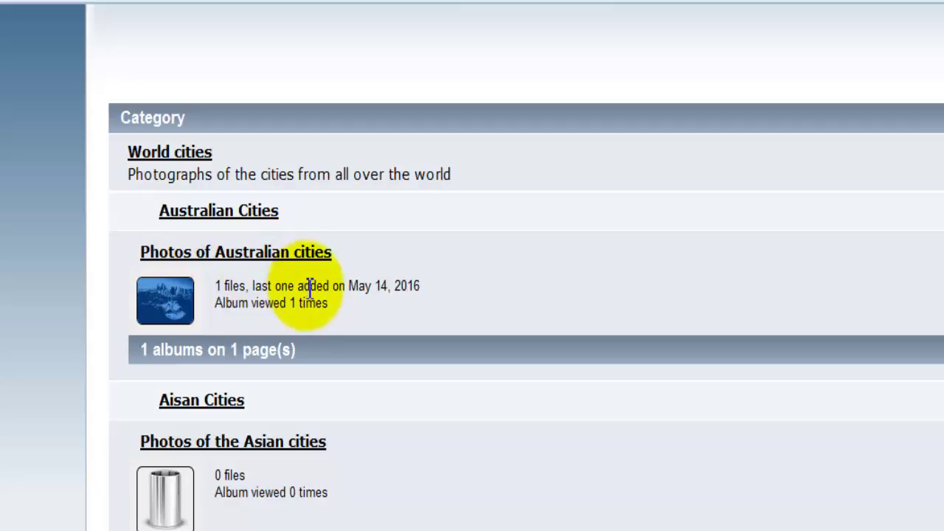
left_click(363, 317)
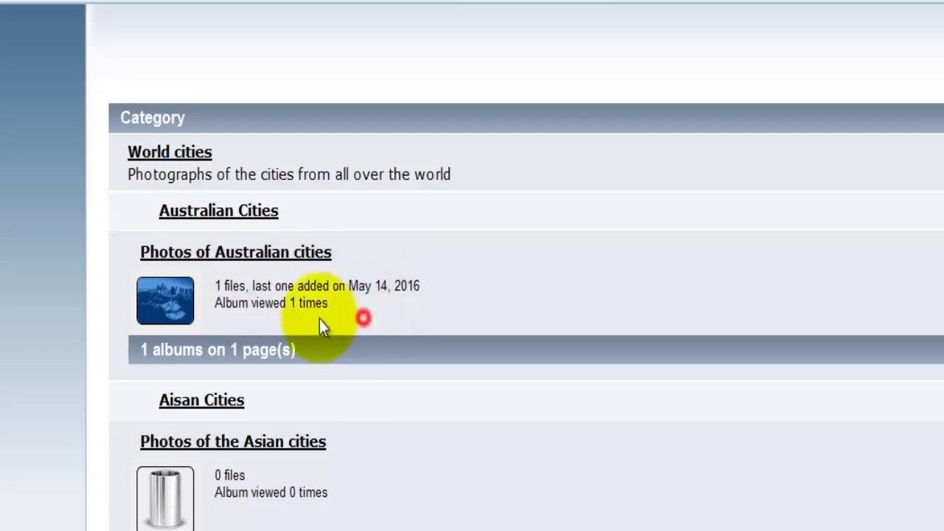
left_click(169, 312)
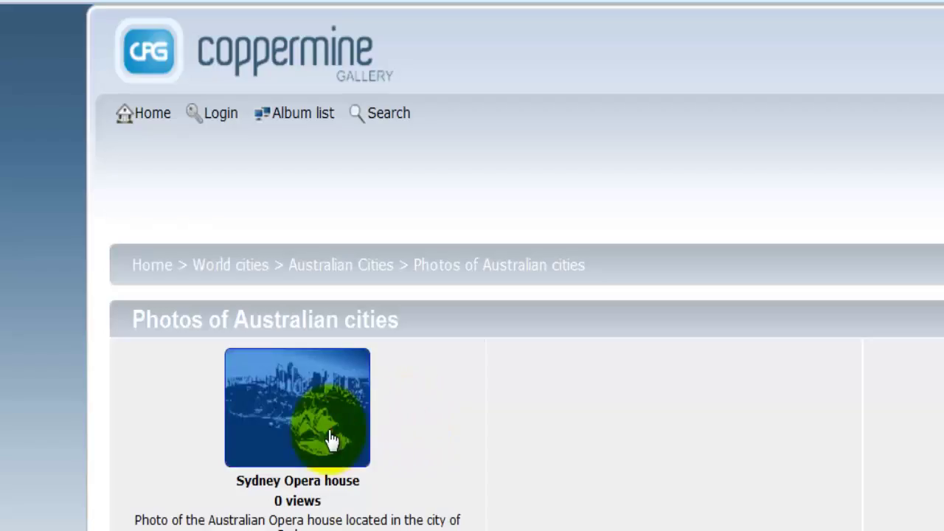
left_click(330, 435)
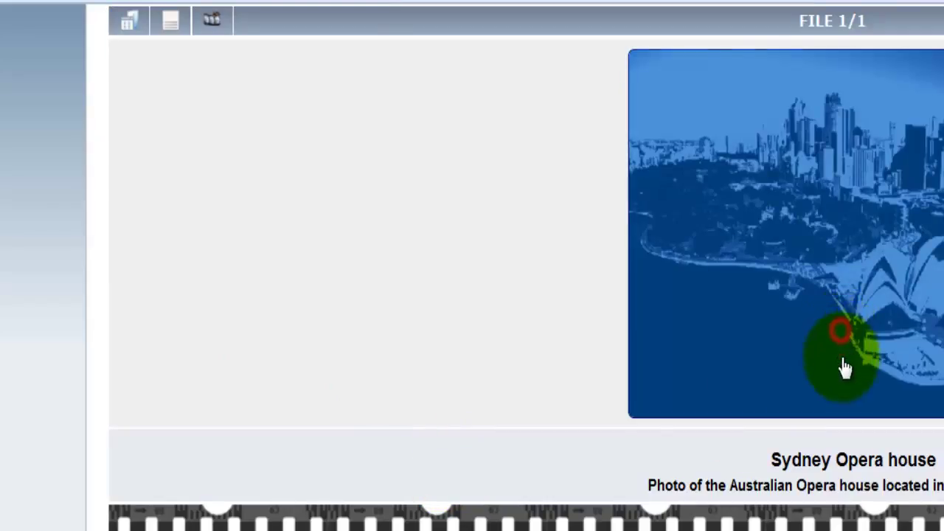
left_click(845, 367)
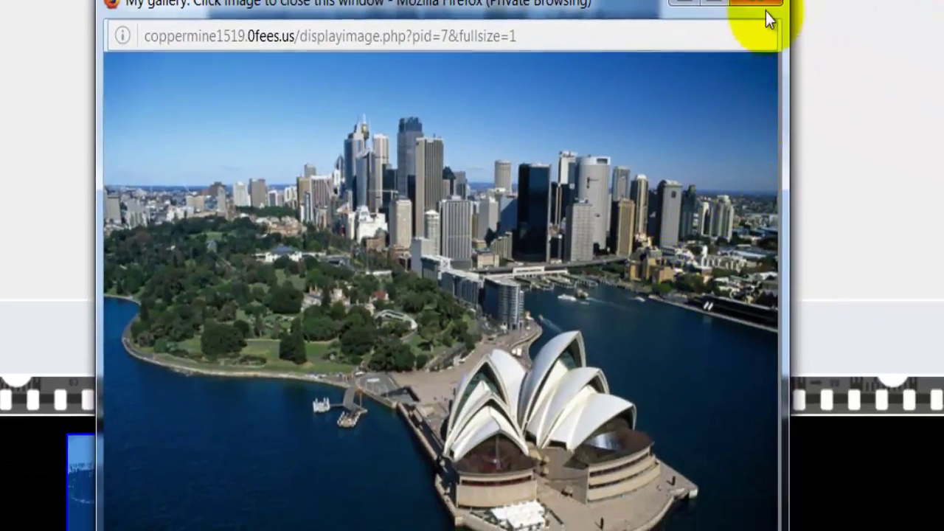
left_click(762, 7)
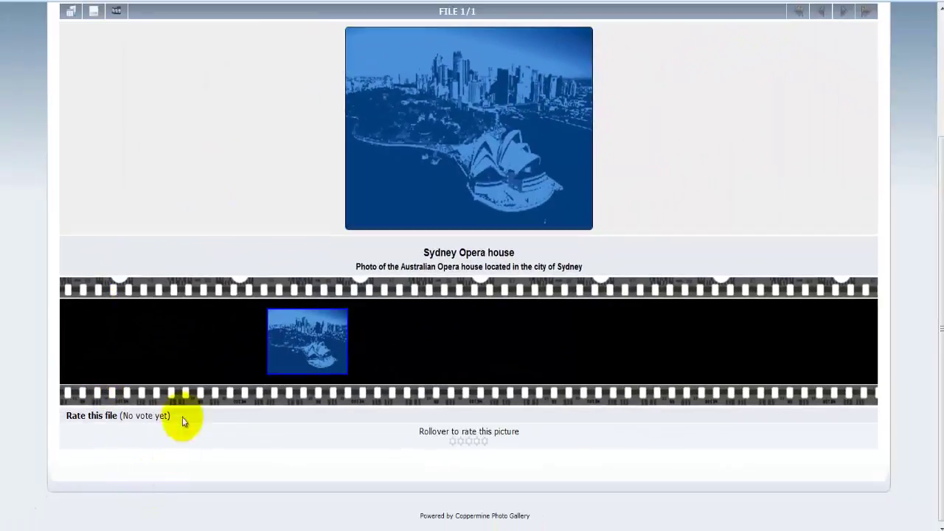
mouse_move(120, 507)
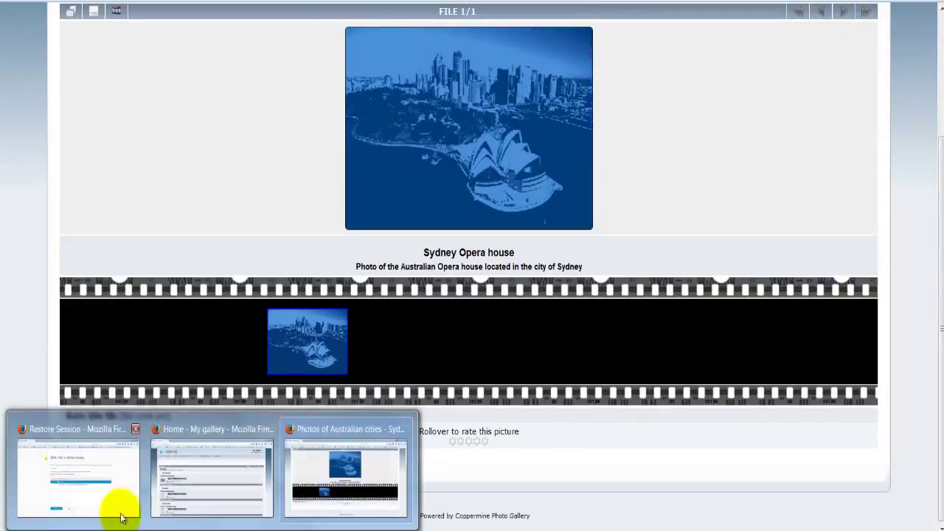
- Switch to the administrator's gallery window and review the home page down to the Random files and Last additions sections
left_click(157, 481)
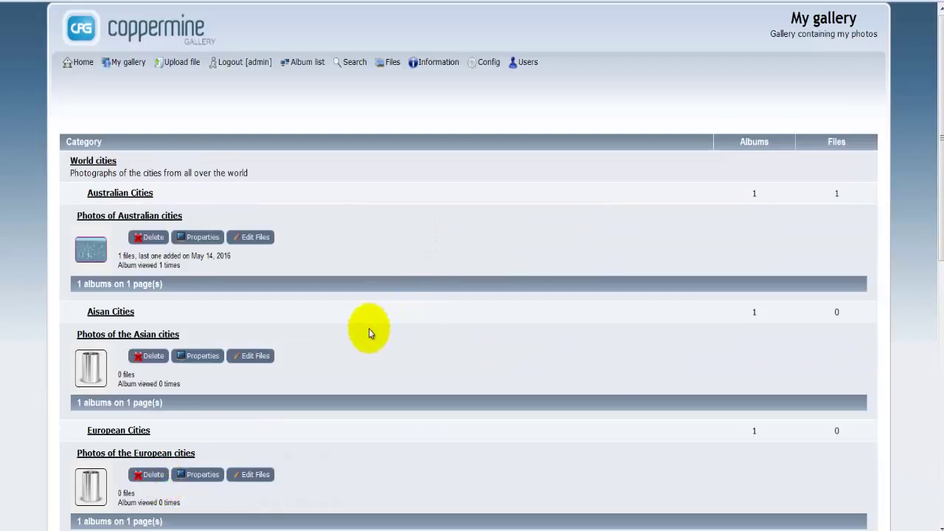
scroll(369, 328, "down", 4)
scroll(368, 332, "down", 4)
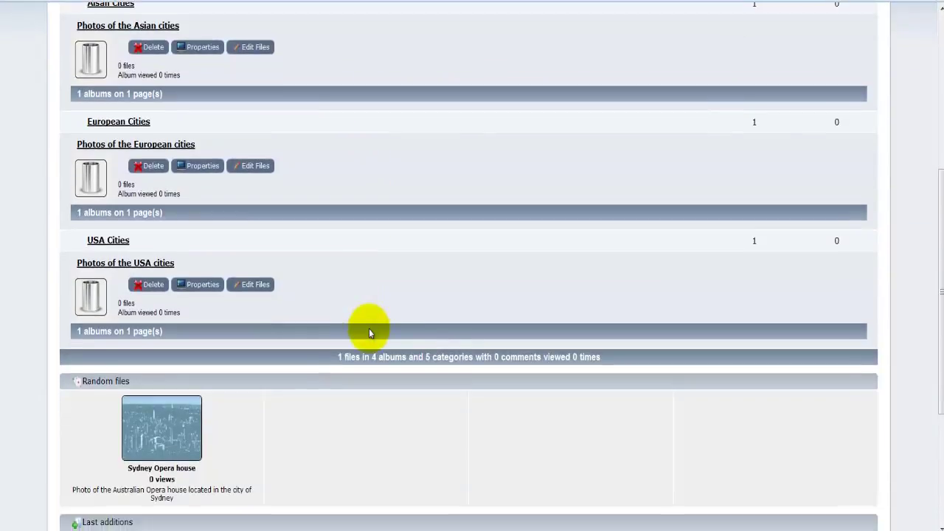
scroll(369, 328, "down", 5)
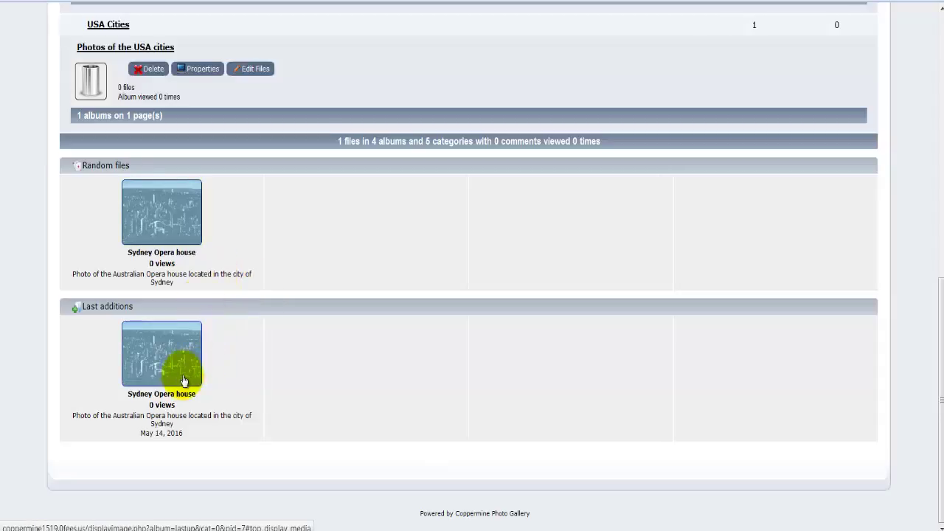
scroll(260, 413, "up", 10)
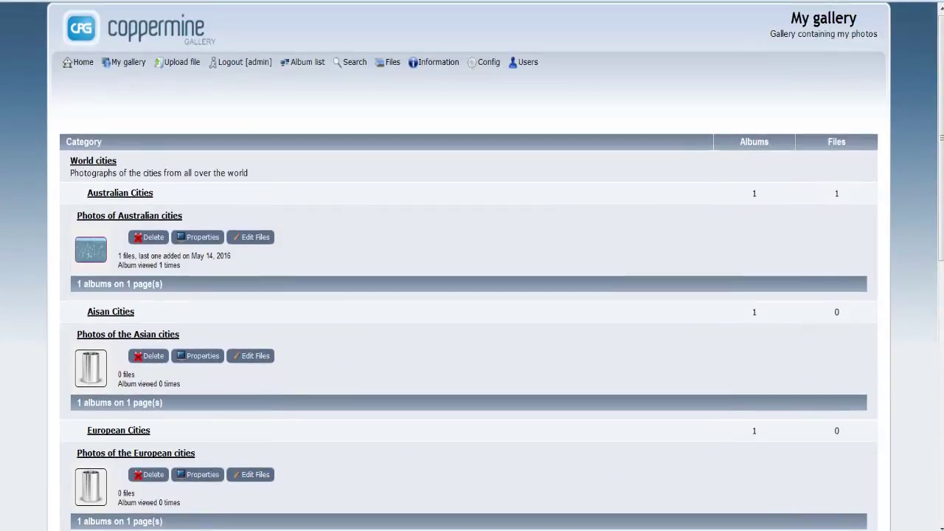
- In the private window, view the Sydney Opera house photo at full size, close it and rate the photo 5 out of 5
mouse_move(77, 525)
left_click(347, 474)
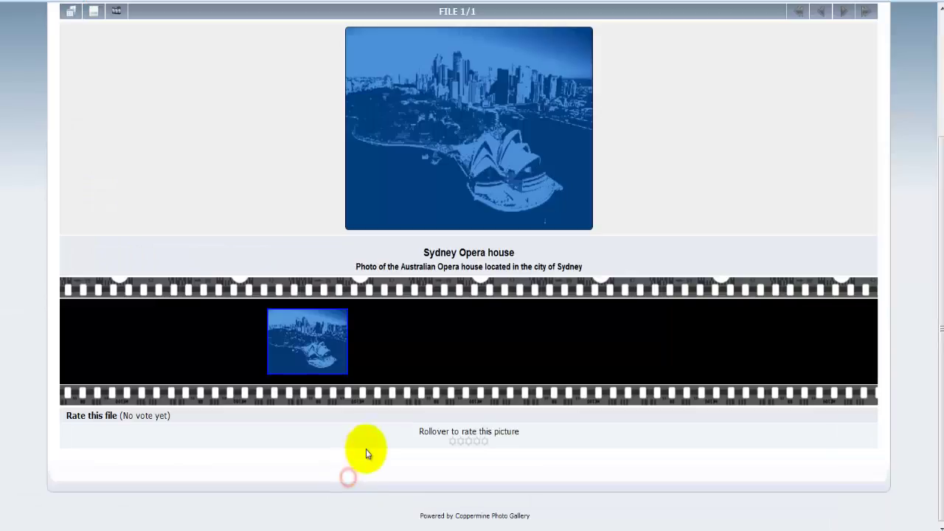
left_click(470, 205)
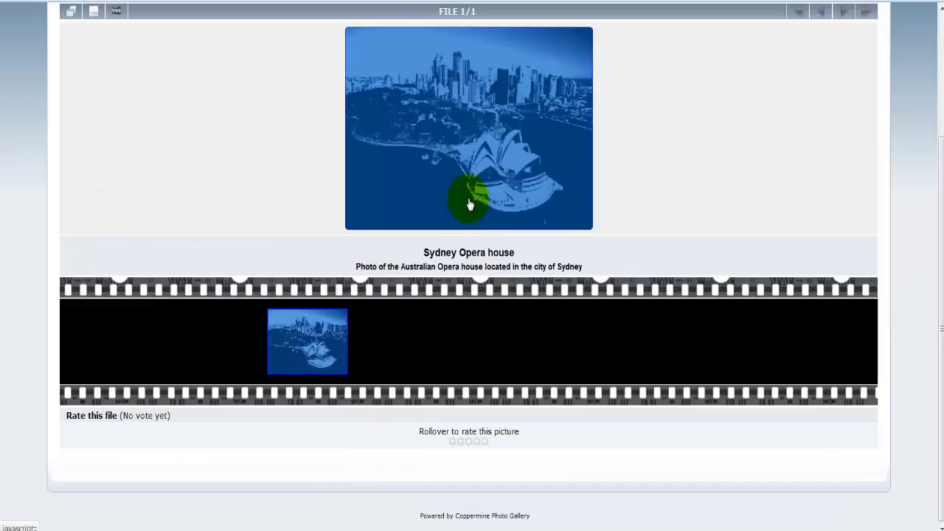
left_click(429, 162)
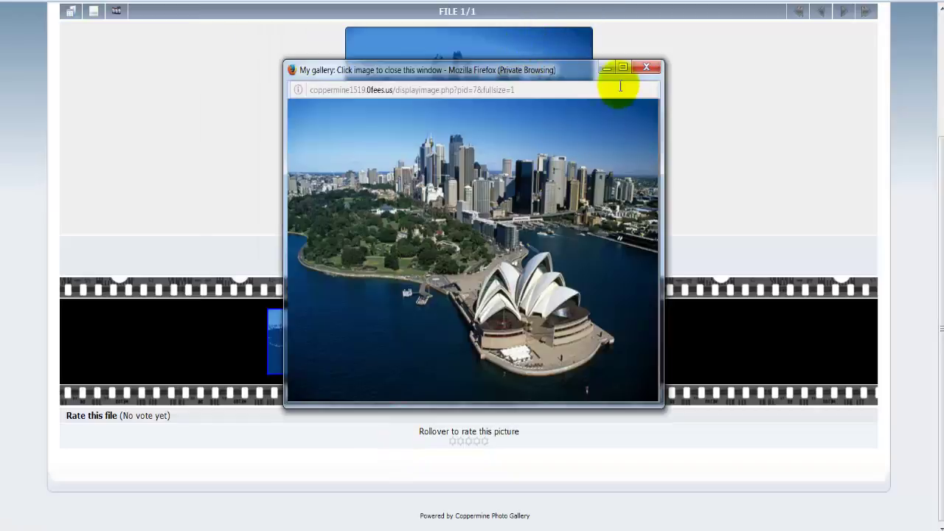
left_click(656, 66)
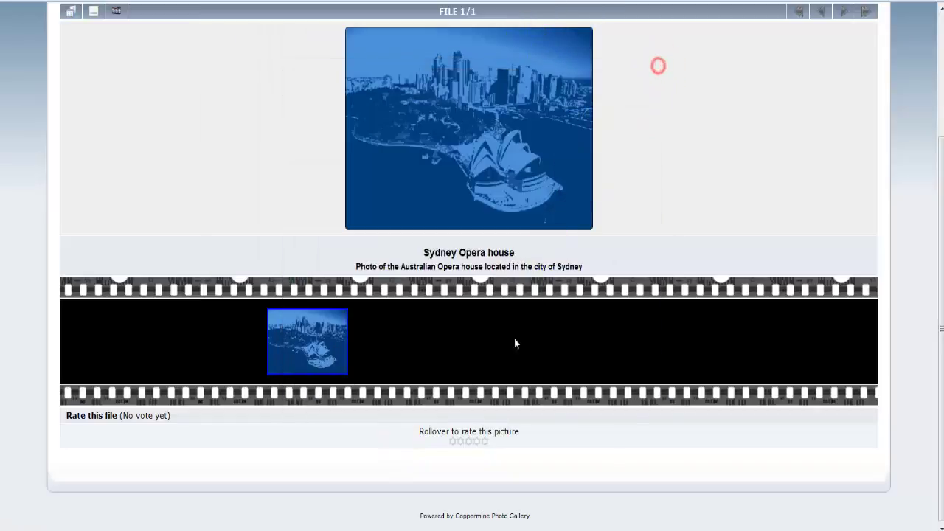
left_click(483, 442)
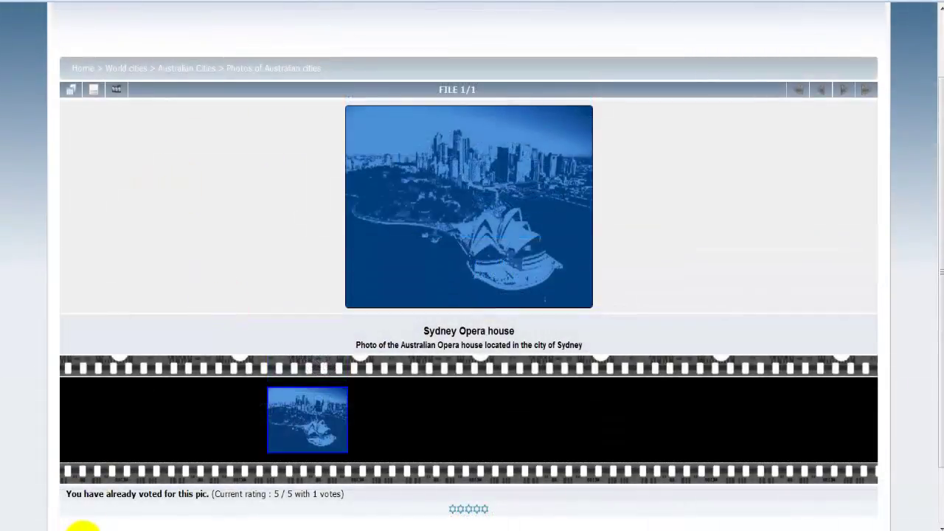
- Return to the administrator's window and look through the Asian, European and USA city albums and the file sections on the home page
mouse_move(81, 527)
left_click(170, 483)
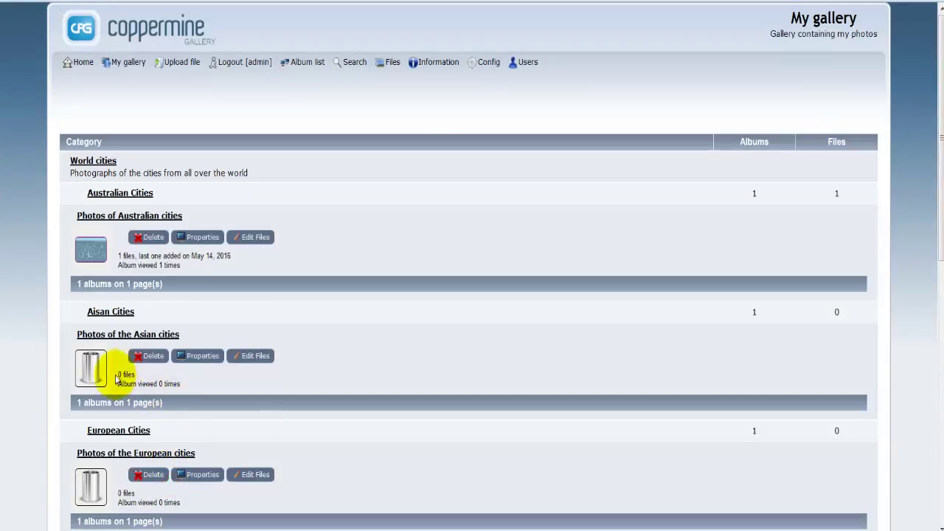
scroll(126, 375, "down", 5)
scroll(115, 378, "down", 2)
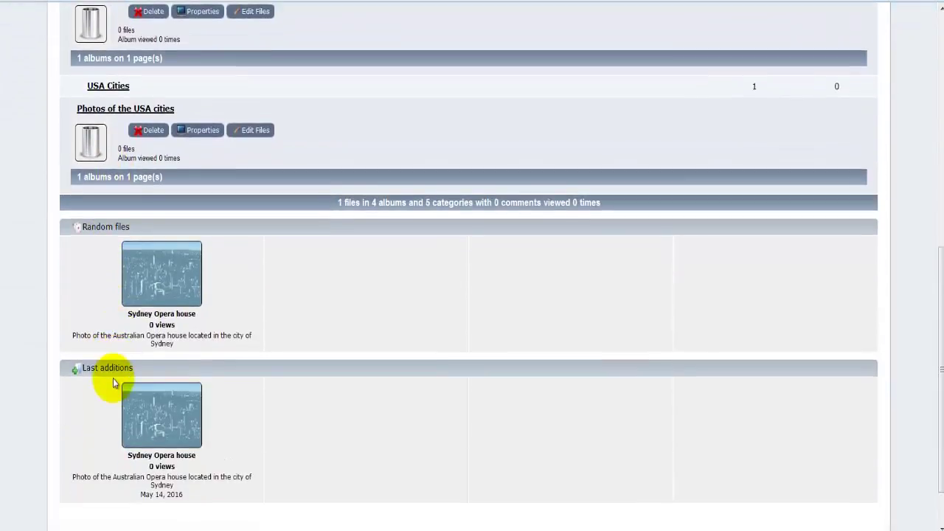
scroll(115, 378, "up", 6)
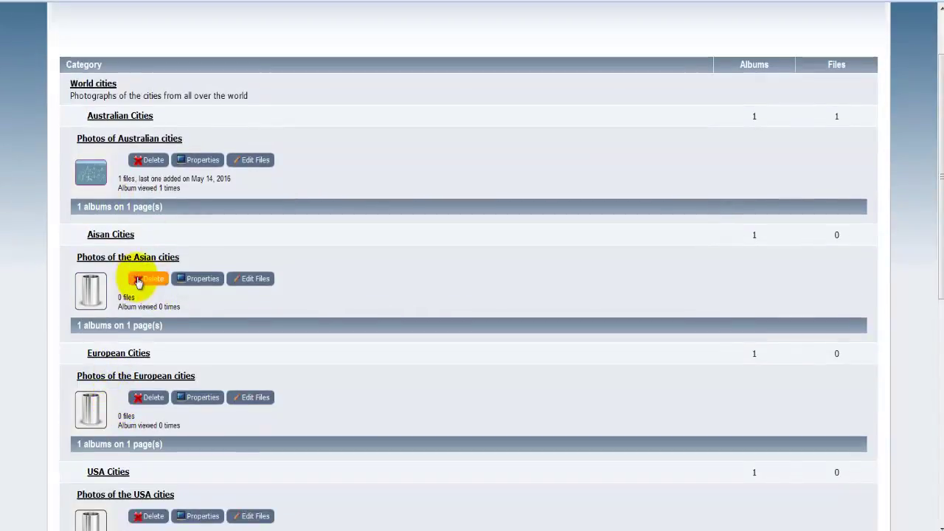
scroll(219, 361, "down", 2)
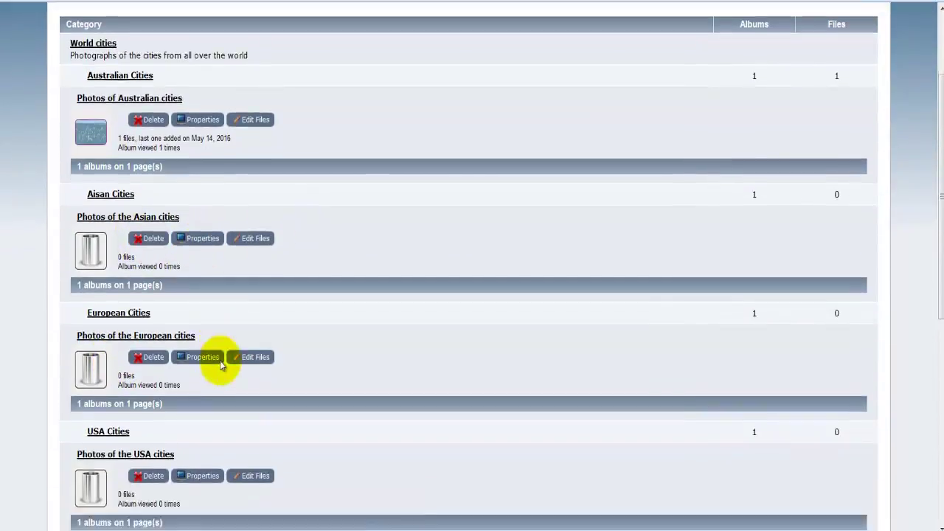
scroll(278, 357, "up", 1)
scroll(279, 361, "up", 2)
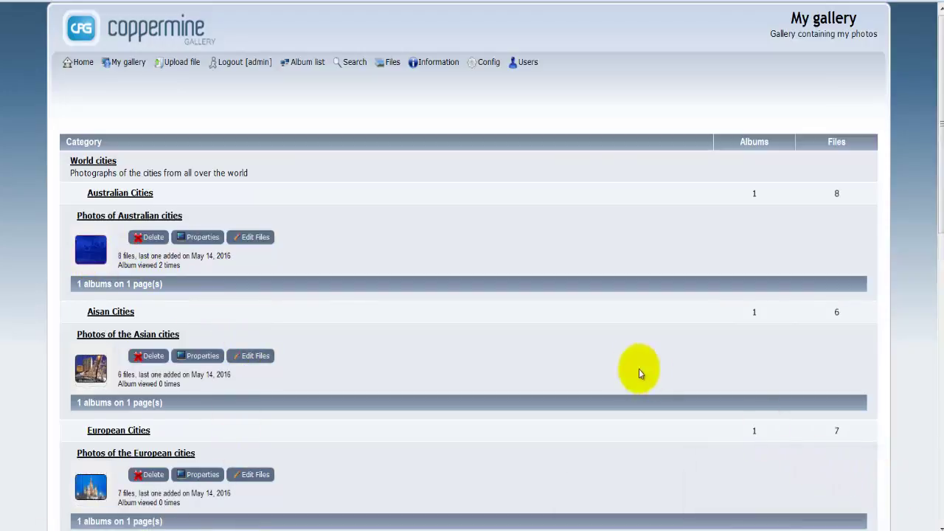
- Examine the file counts of all four city albums and the Random files and Last additions thumbnails on the administrator's home page
scroll(491, 326, "down", 2)
scroll(490, 326, "up", 2)
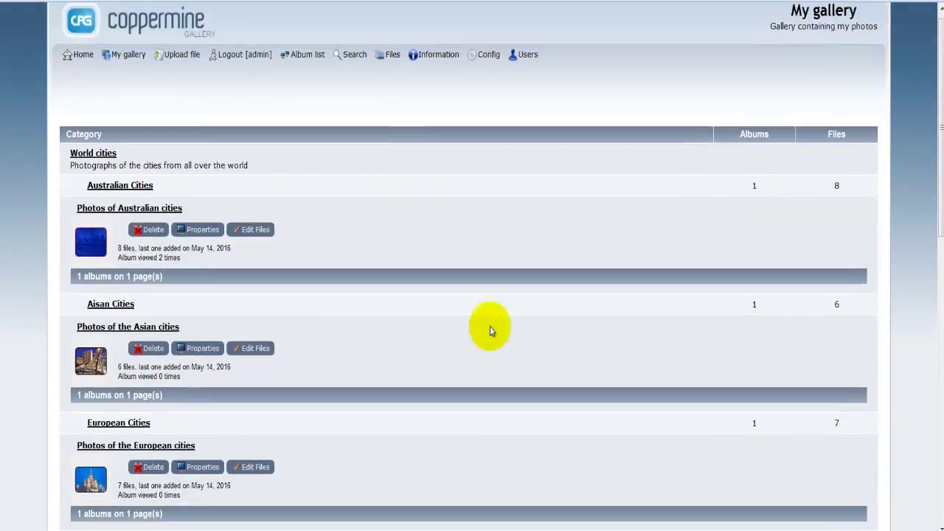
scroll(489, 326, "down", 2)
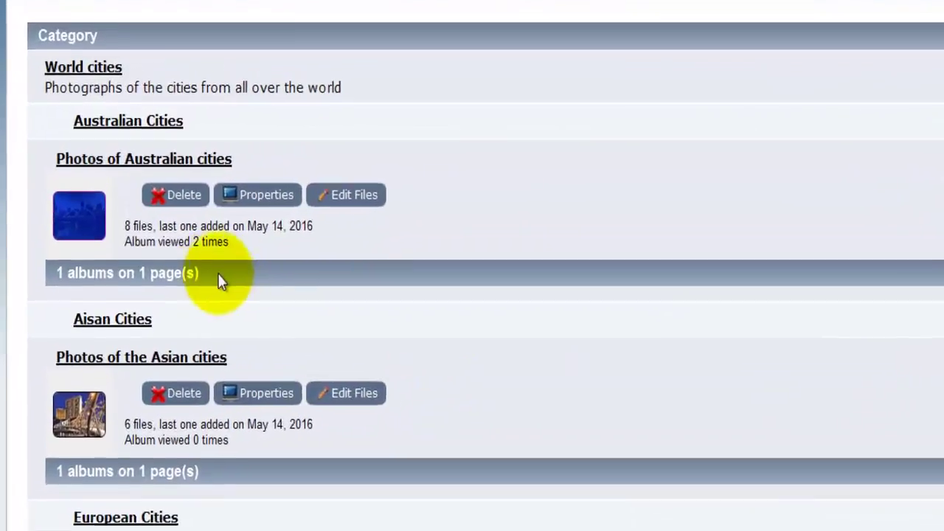
scroll(469, 485, "down", 3)
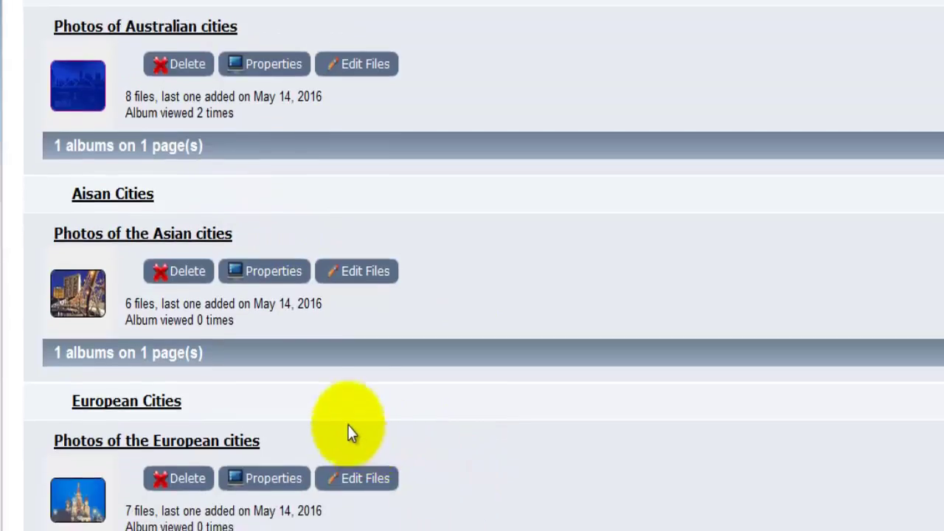
scroll(494, 485, "down", 3)
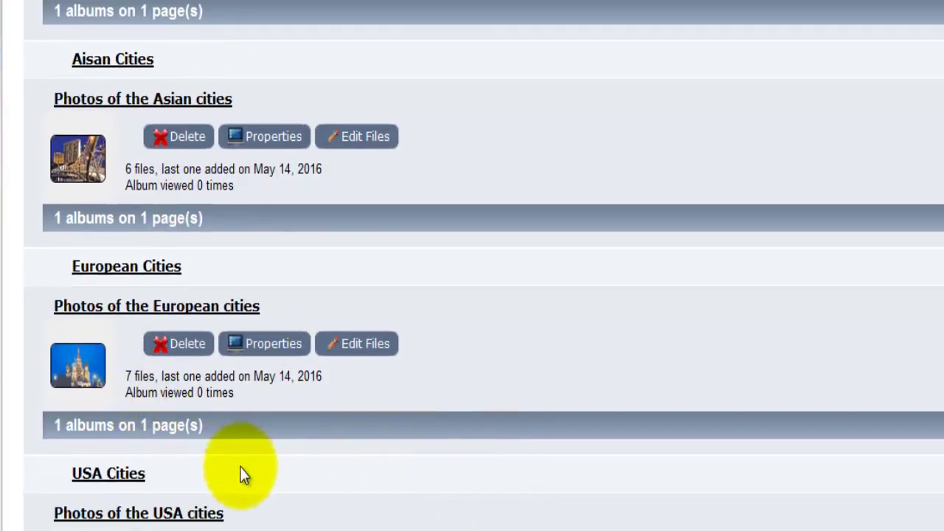
scroll(243, 475, "down", 5)
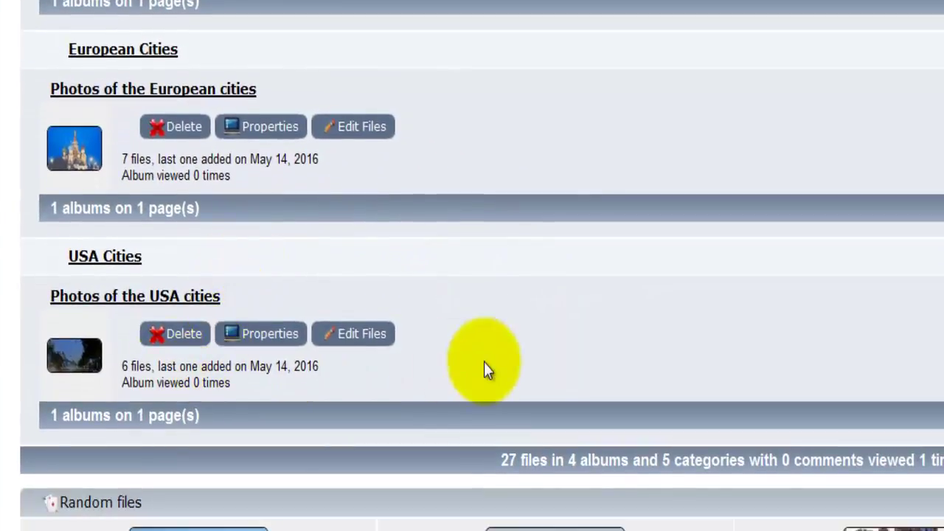
scroll(470, 365, "down", 3)
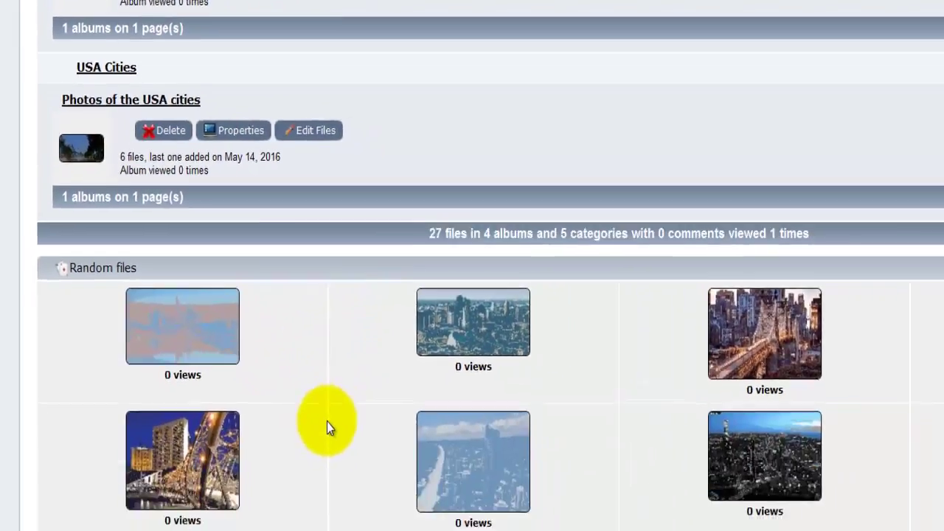
scroll(265, 417, "down", 2)
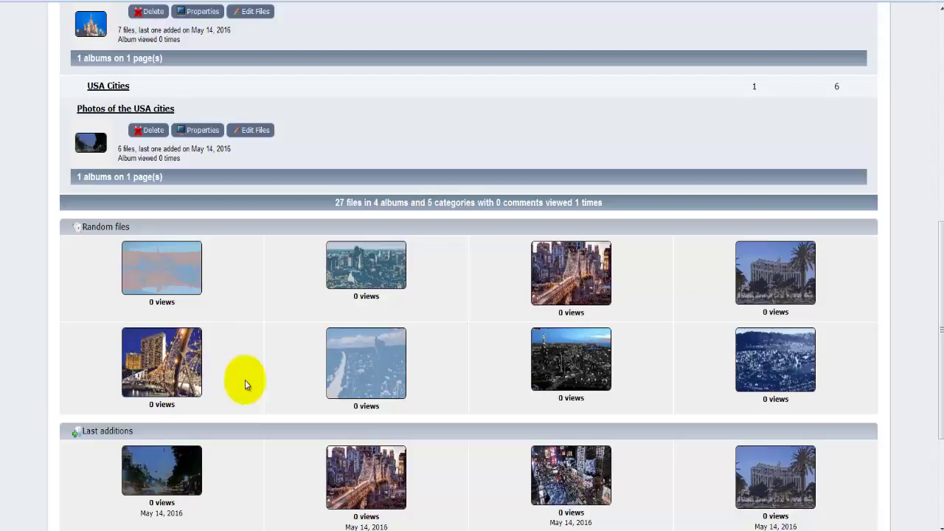
scroll(245, 380, "down", 3)
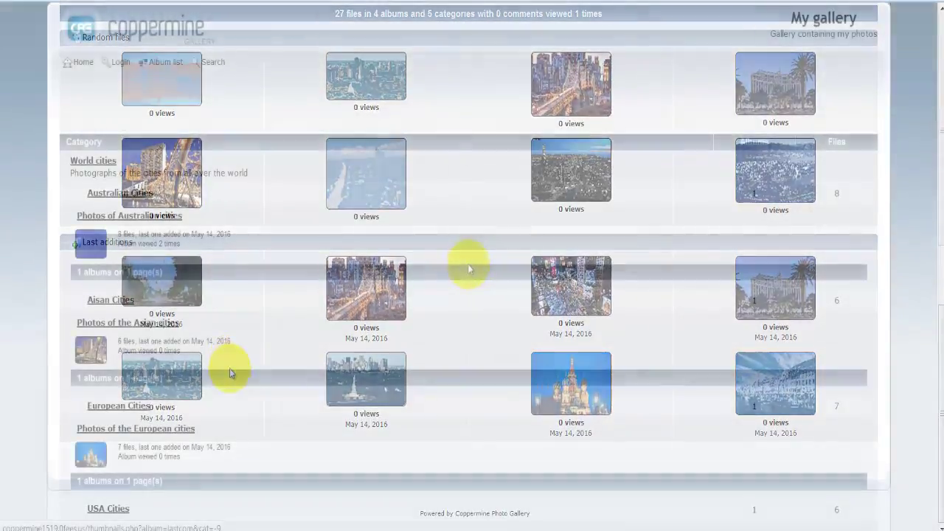
- Check the four city albums on the gallery home page as visitors see it
scroll(468, 265, "down", 3)
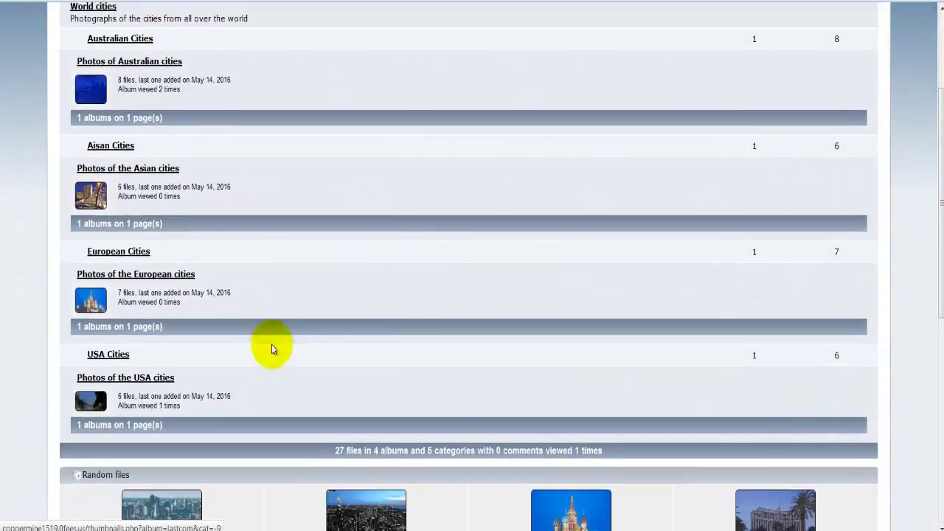
double_click(170, 406)
scroll(340, 376, "up", 3)
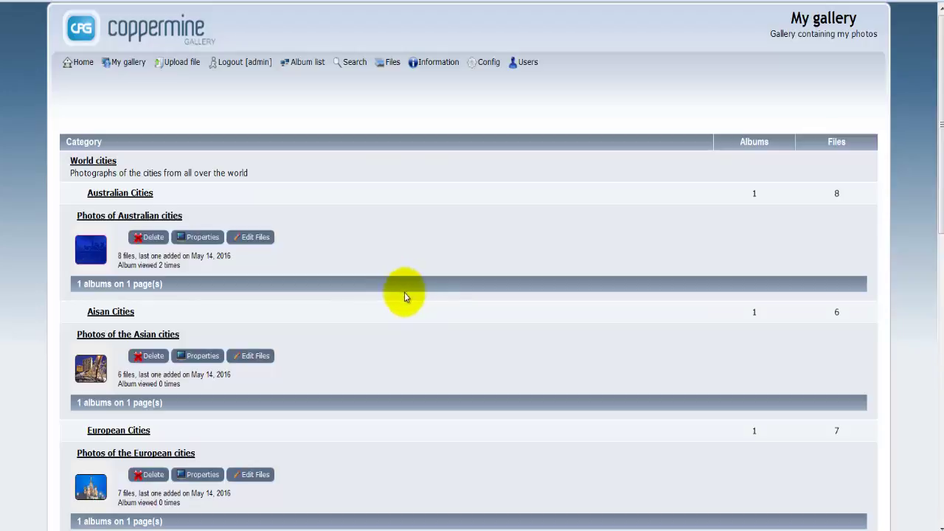
- Open the file upload form, inspect its title and description fields, and switch the upload method to Multiple files - Flash-driven (recommended)
left_click(177, 66)
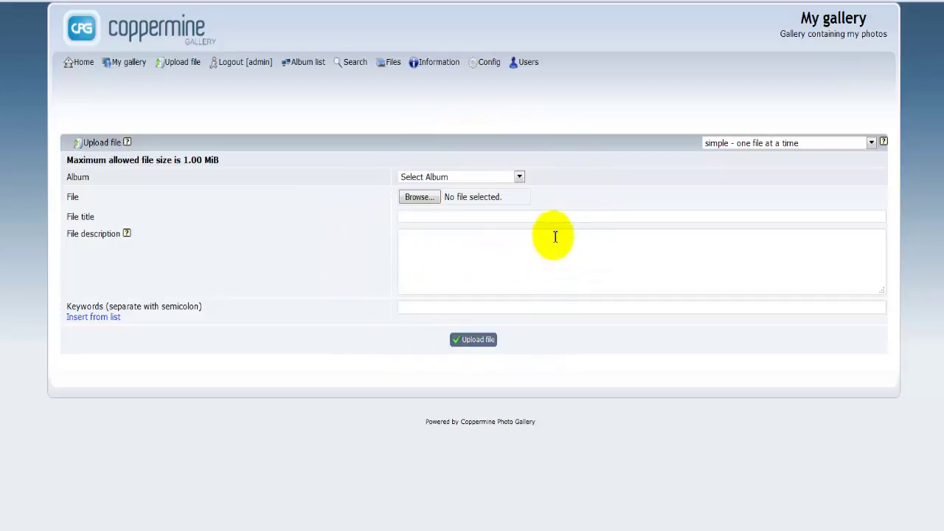
left_click(459, 215)
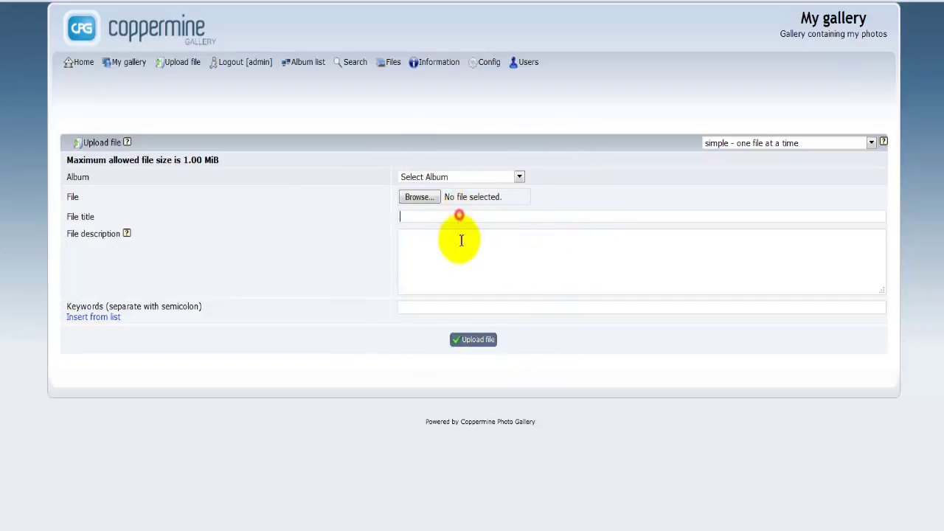
left_click(448, 258)
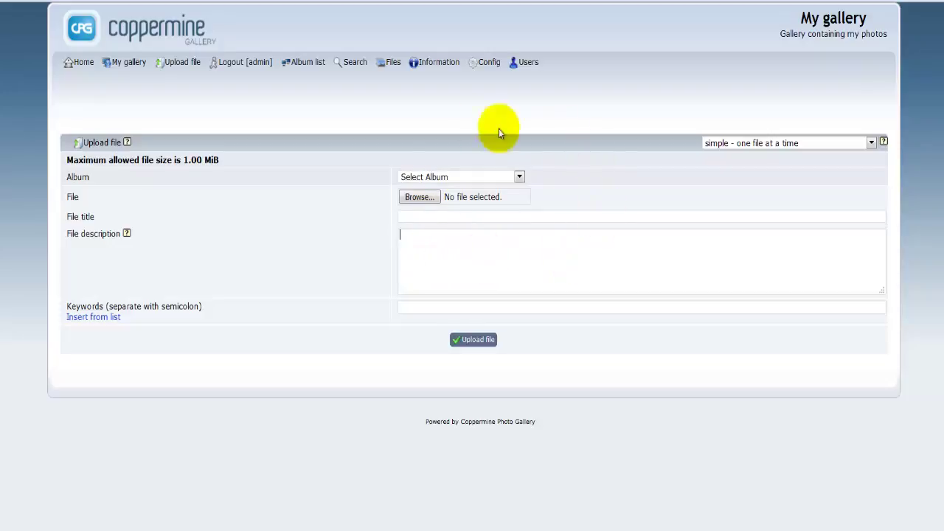
left_click(719, 145)
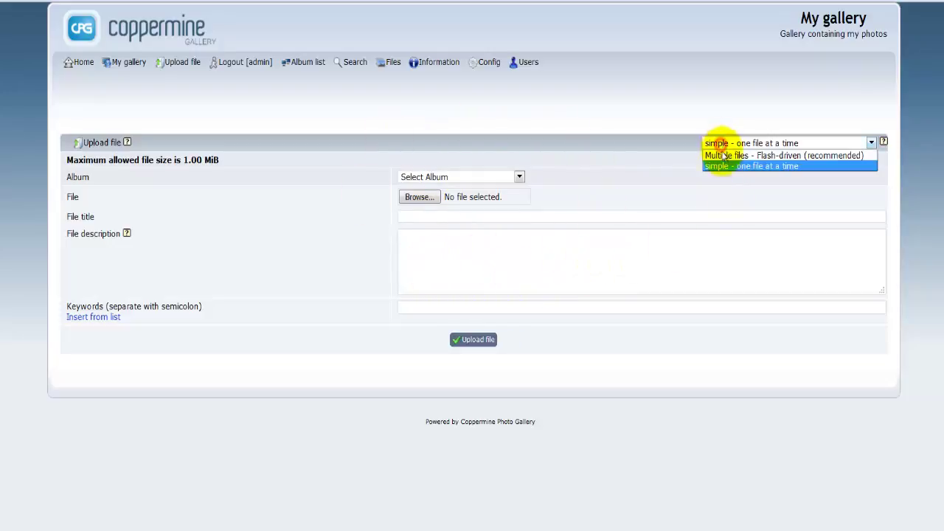
left_click(727, 156)
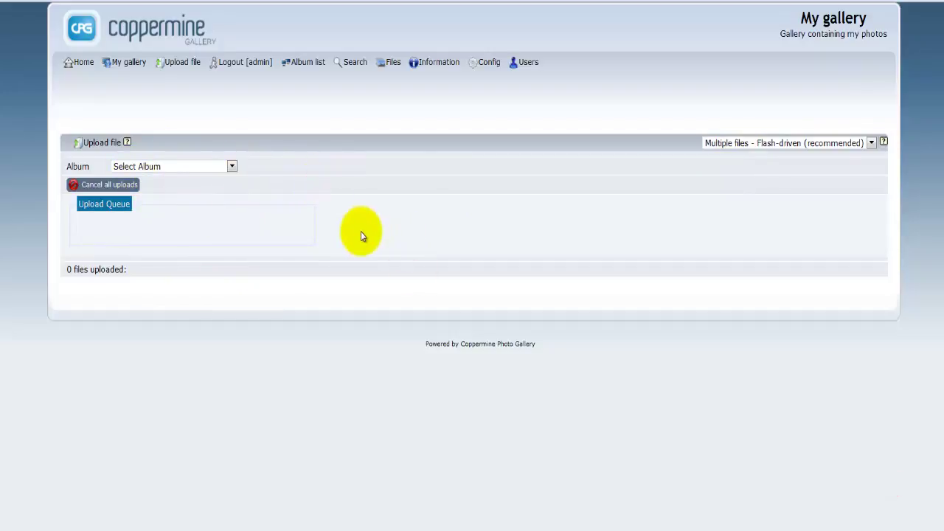
- From the gallery home page, open the Photos of Australian cities album, view the Sydney Opera house photo at full size and close it
left_click(76, 62)
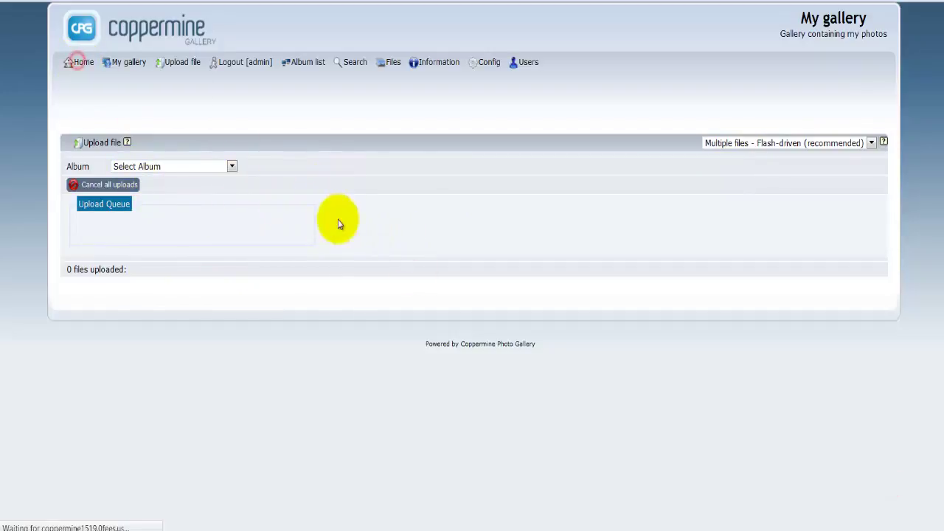
scroll(331, 229, "down", 2)
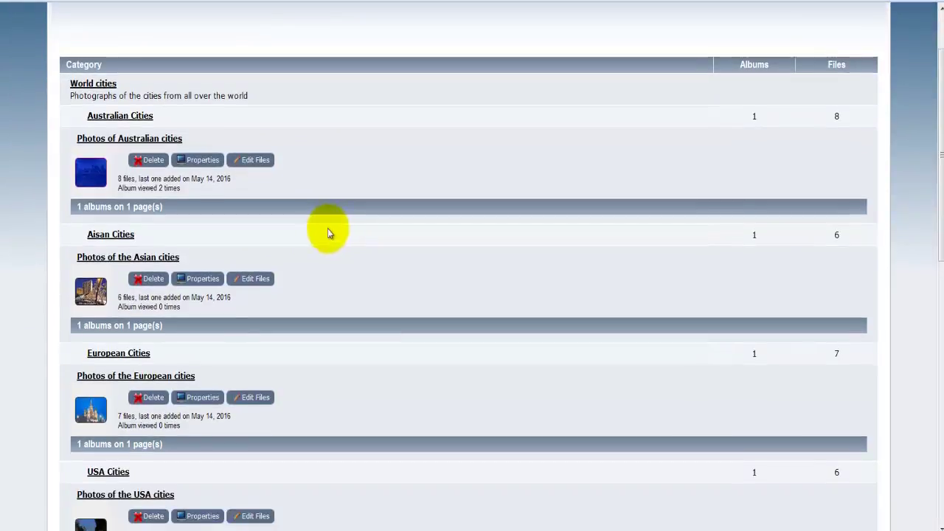
scroll(274, 221, "up", 2)
left_click(134, 219)
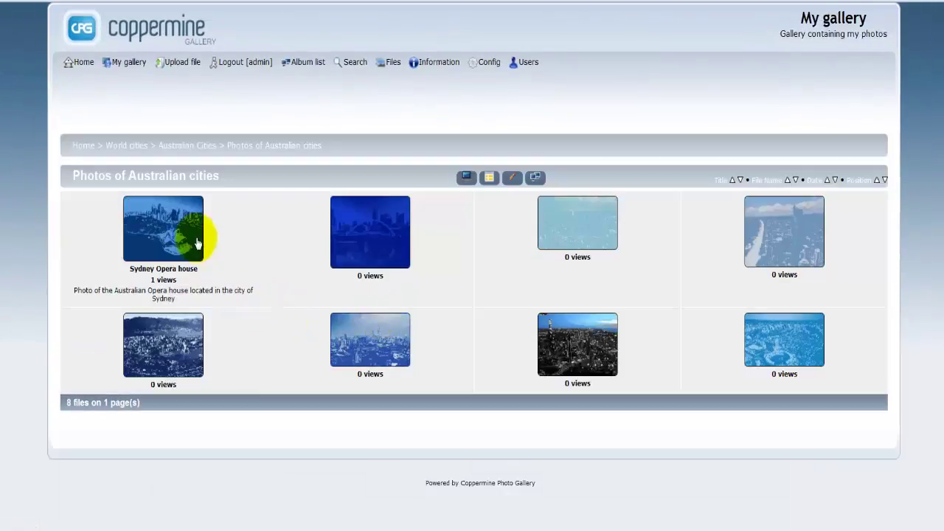
left_click(190, 237)
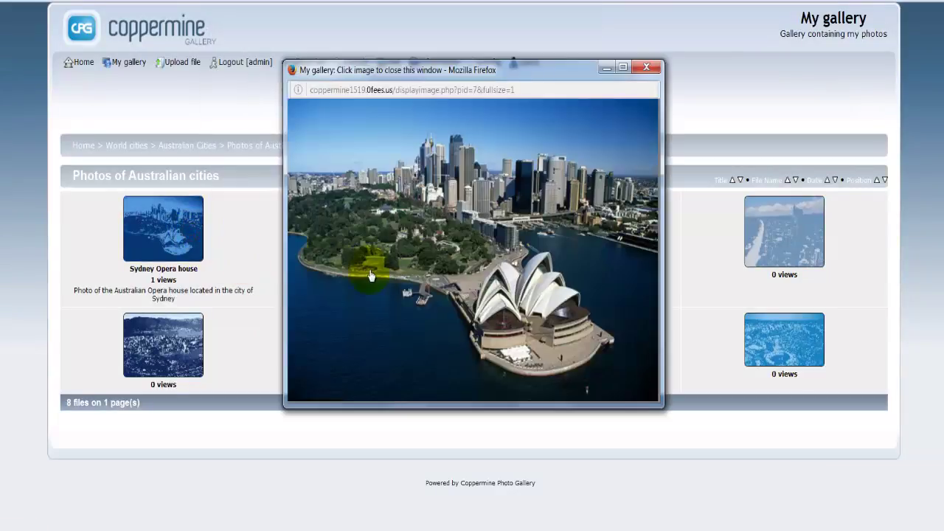
left_click(645, 68)
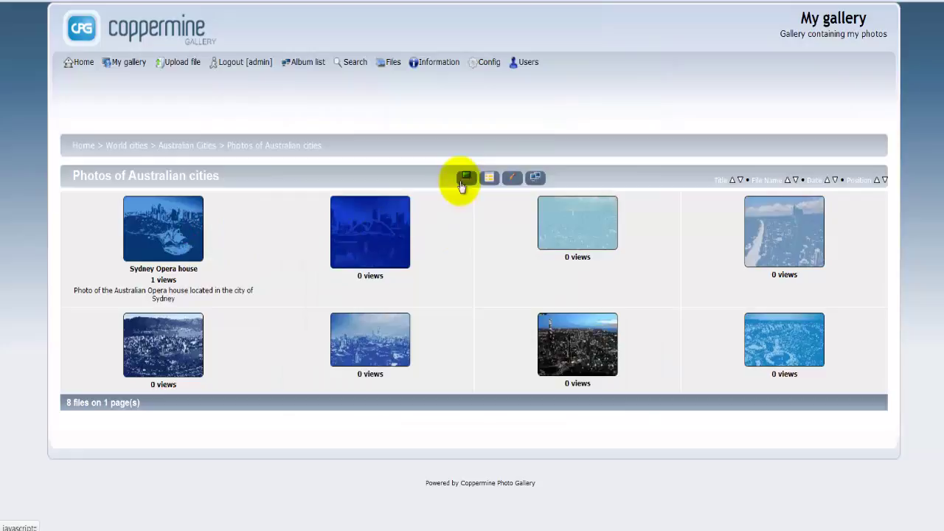
- Open the Australian cities album's file editing page, review the title, description and keyword fields of its photos, and return to the home page
left_click(512, 177)
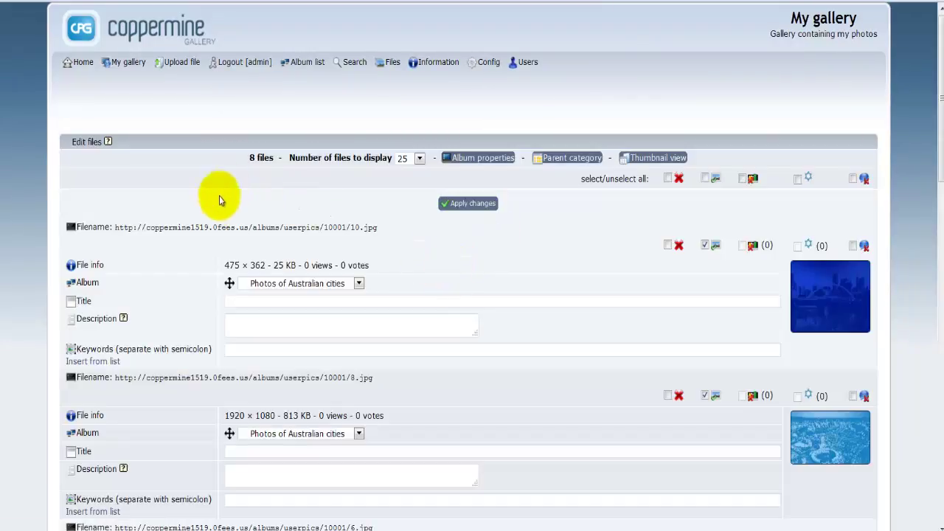
scroll(135, 302, "down", 3)
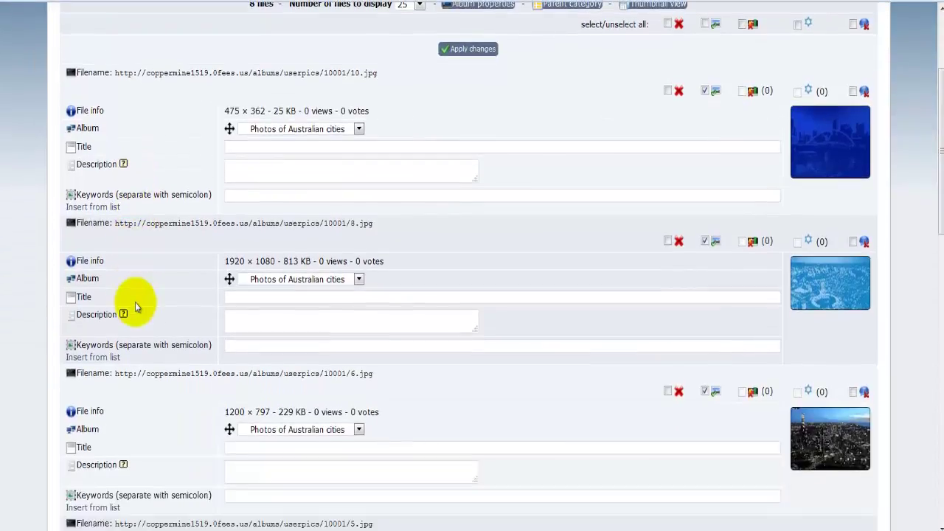
scroll(135, 302, "up", 3)
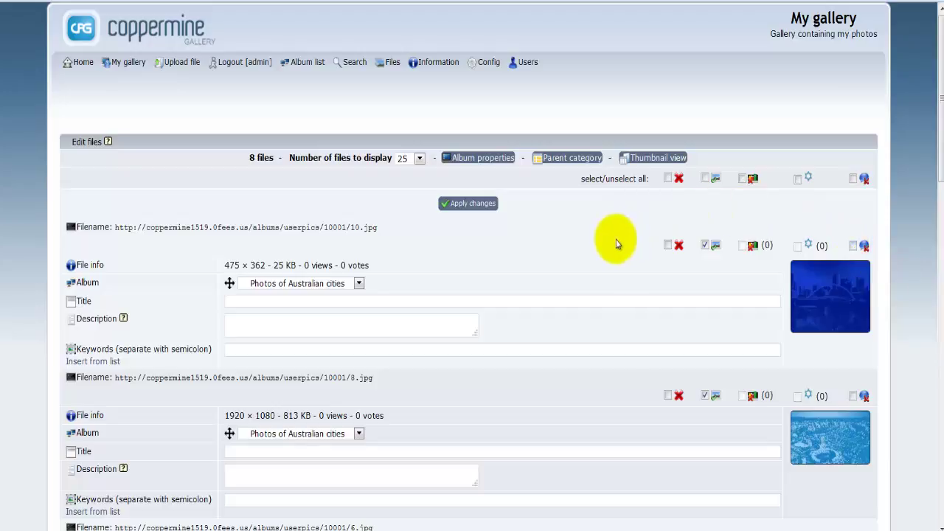
left_click(75, 62)
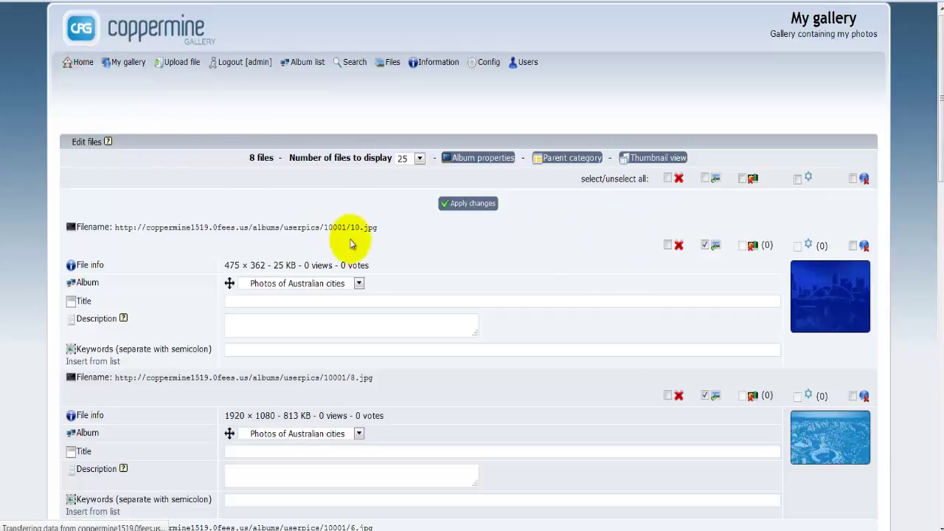